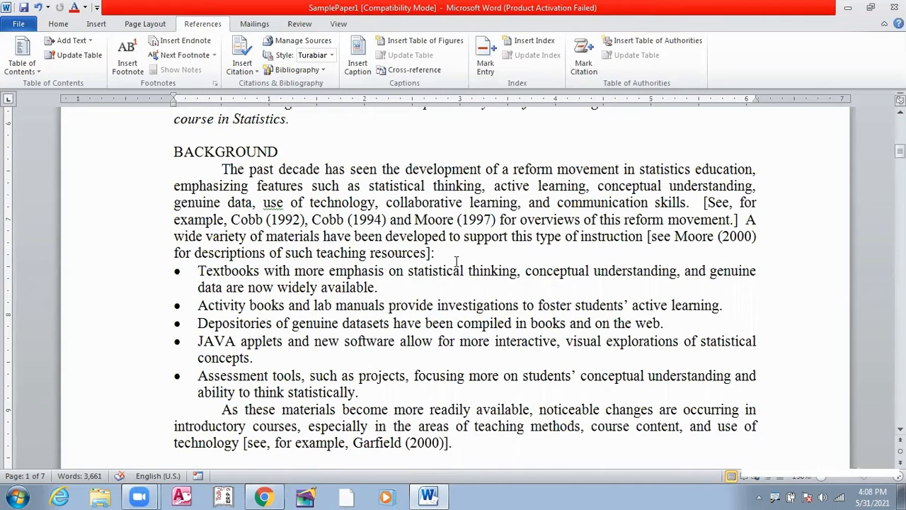
Step: Start a new citation source at the end of the first Background paragraph and set its type to Book
left_click_drag(223, 169, 440, 255)
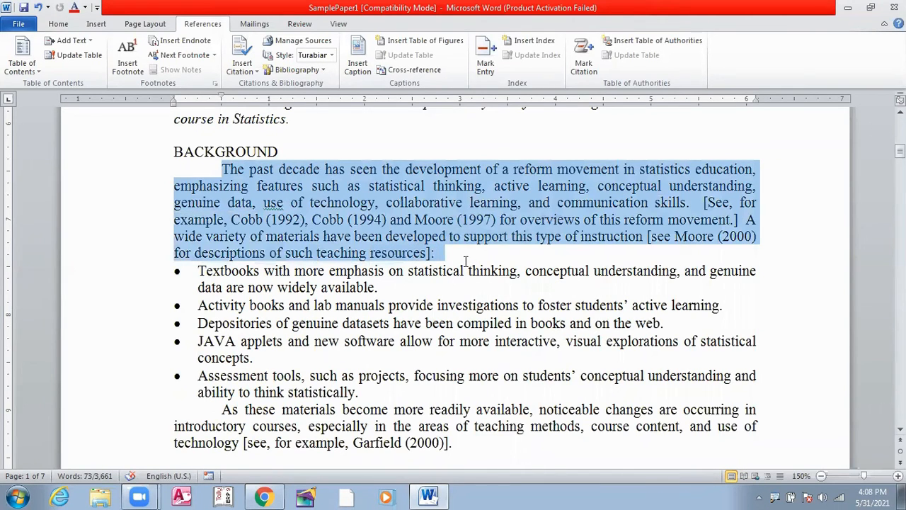
left_click(457, 259)
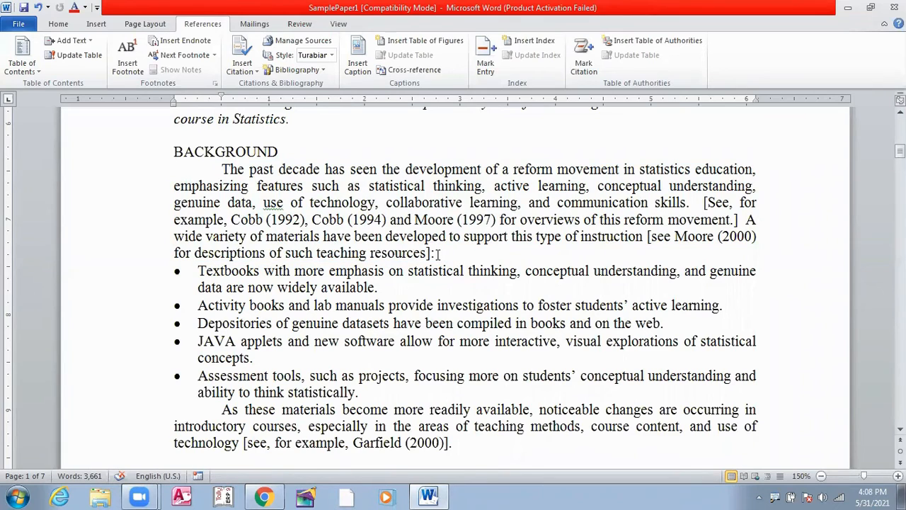
key("BackSpace")
left_click(258, 74)
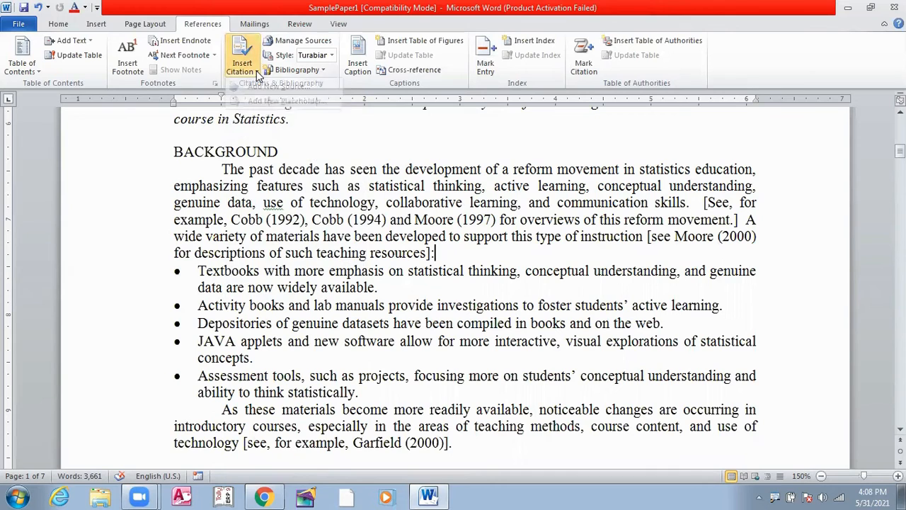
left_click(257, 74)
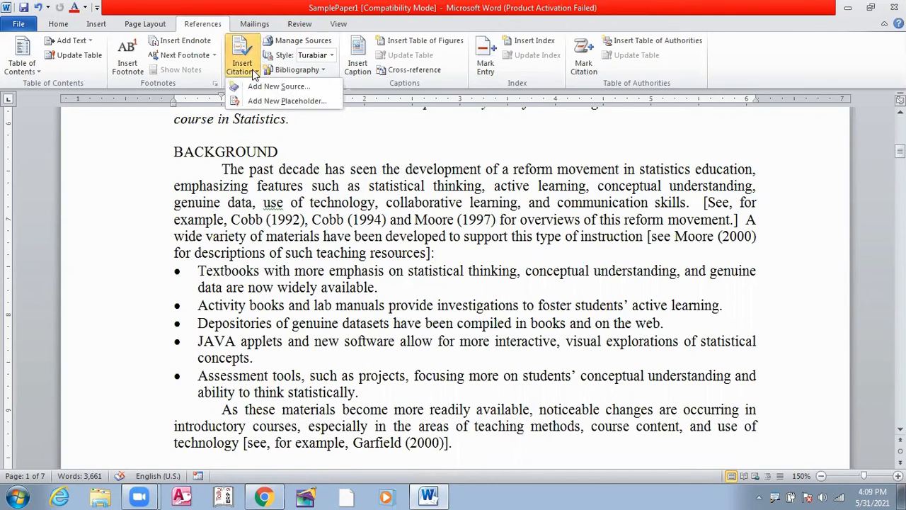
left_click(286, 86)
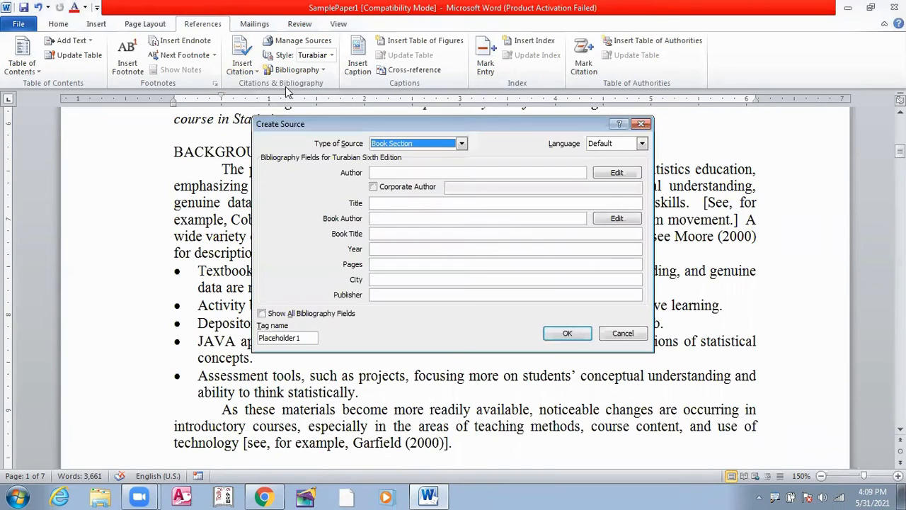
left_click_drag(479, 133, 406, 131)
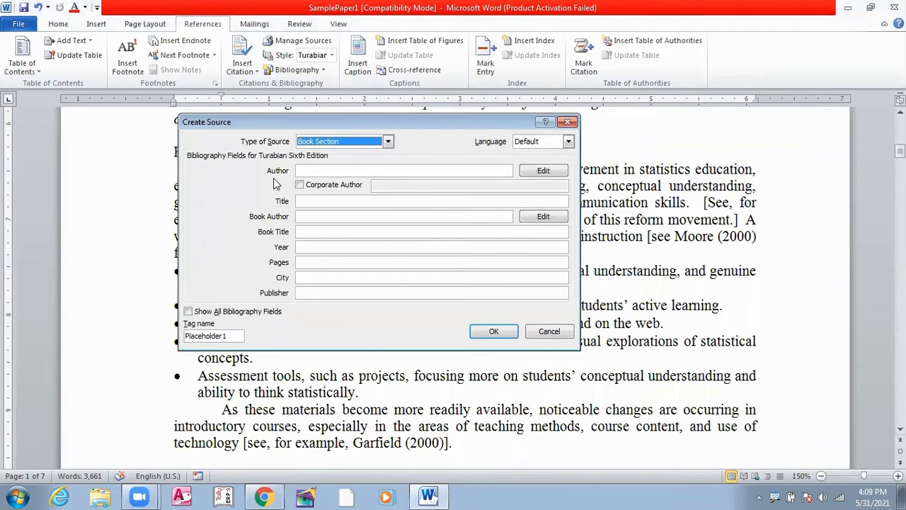
left_click(338, 171)
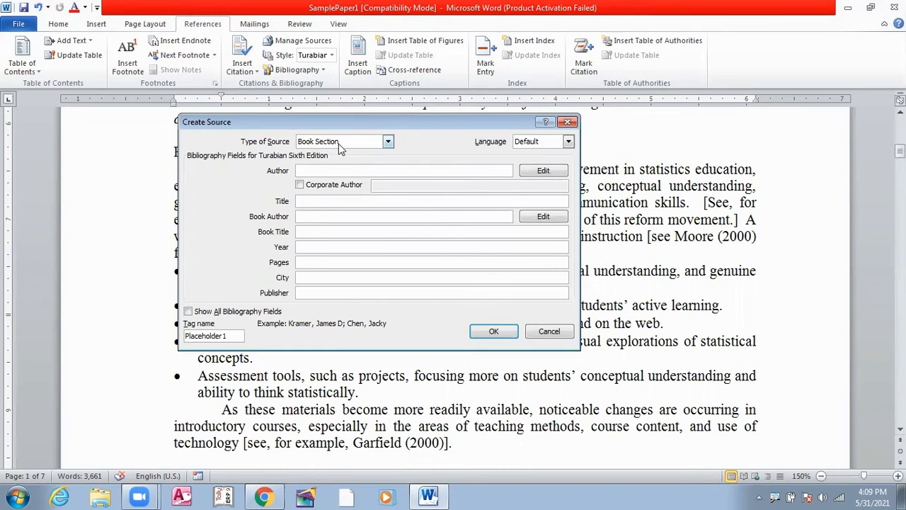
left_click(388, 143)
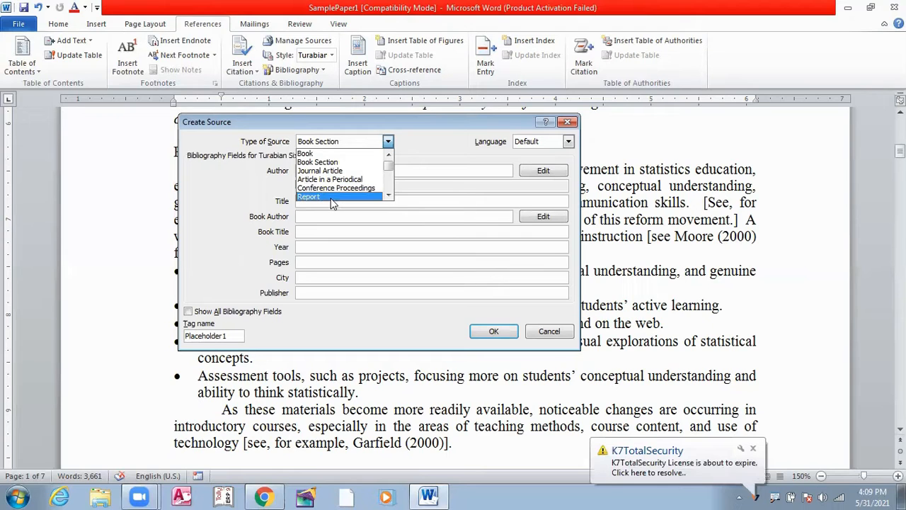
left_click(314, 154)
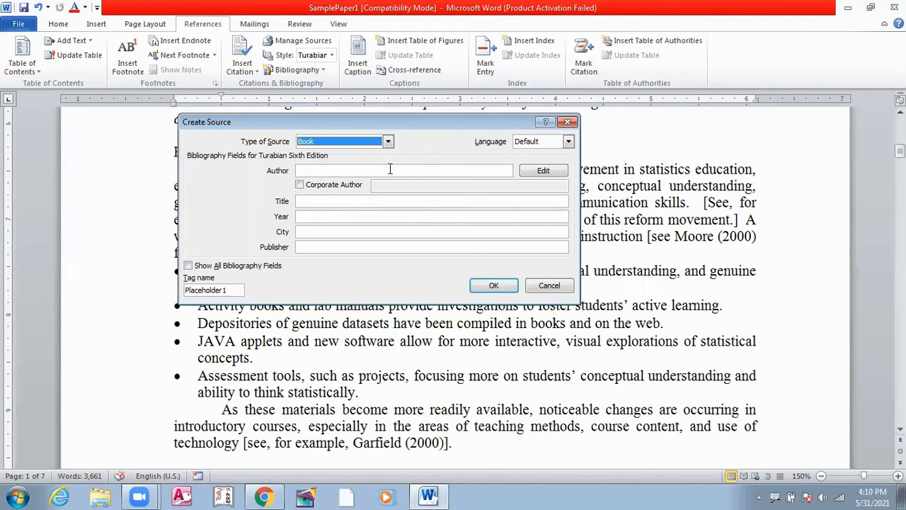
Step: Enter the author's first and last name for the new book source
left_click(323, 171)
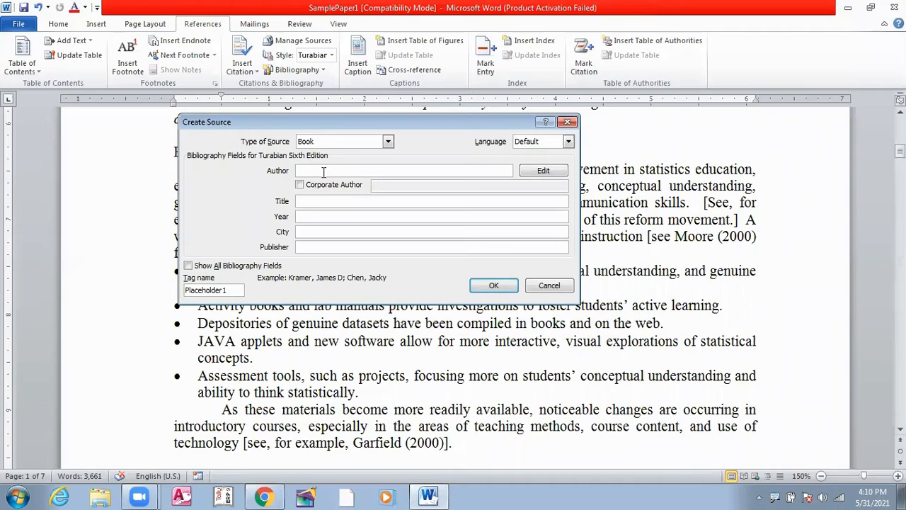
type("Ravi")
type(" Sha")
type("nl")
type("kar ")
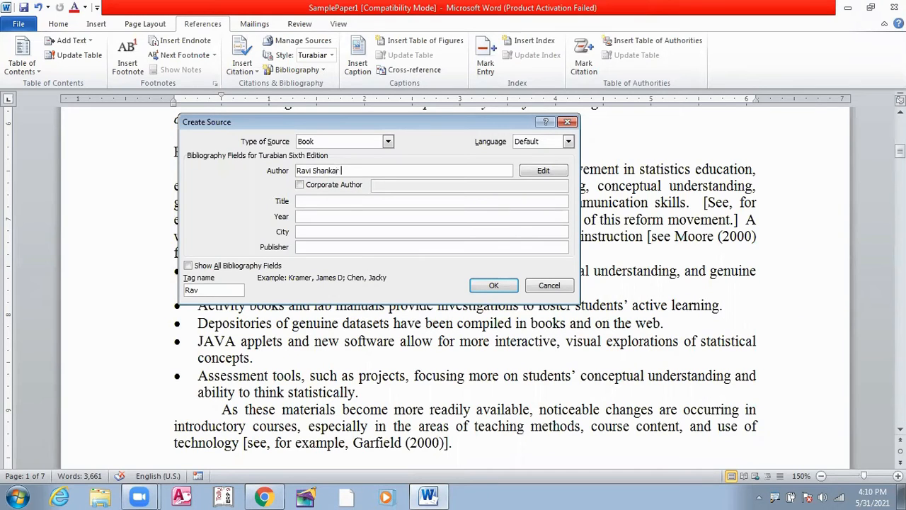
type("Path")
key("BackSpace")
key("BackSpace")
key("BackSpace")
key("BackSpace")
Step: Set the book source's title to Statistics and its year to 2020
left_click(309, 202)
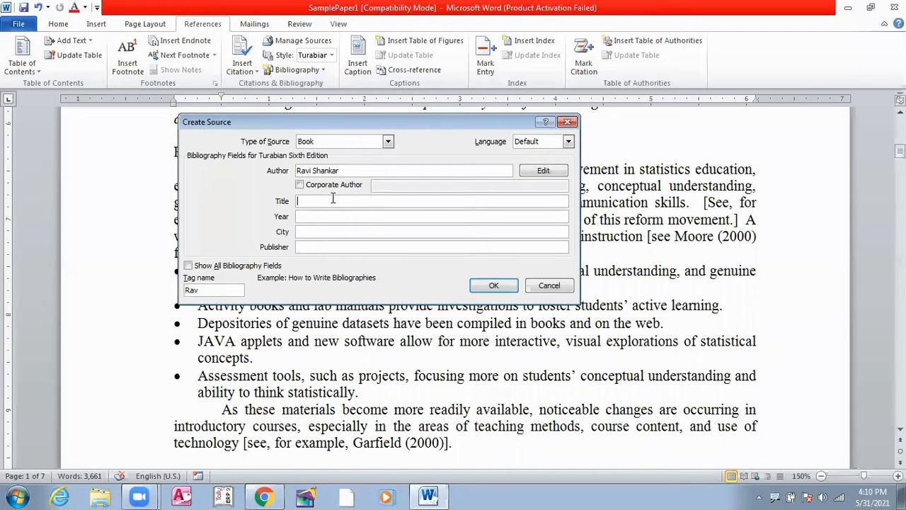
type("Statistics")
left_click(314, 217)
type("2021")
key("BackSpace")
type("0")
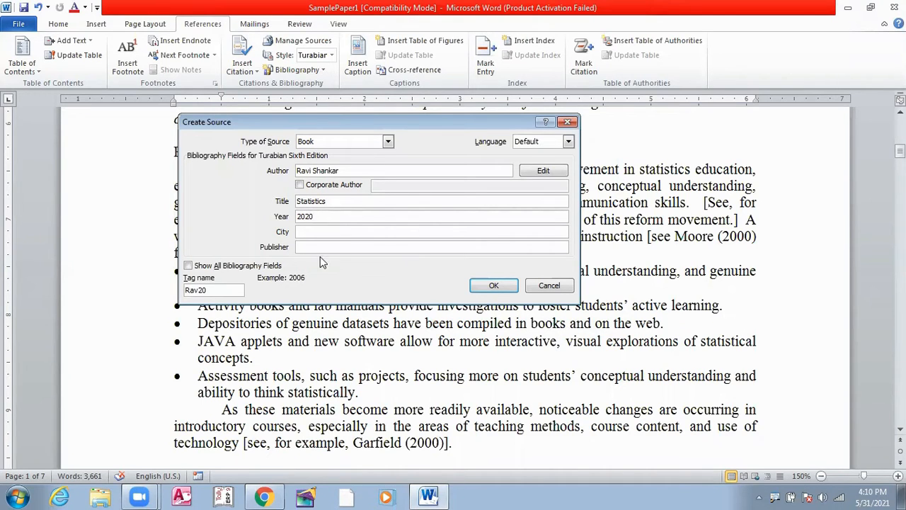
Step: Set the city to Gwalior and the publisher to Sahitya Bhavan Publication, and insert the source as a citation
left_click(319, 231)
type("Gwalior")
left_click(308, 248)
type("Sahitya Bhavan Publi")
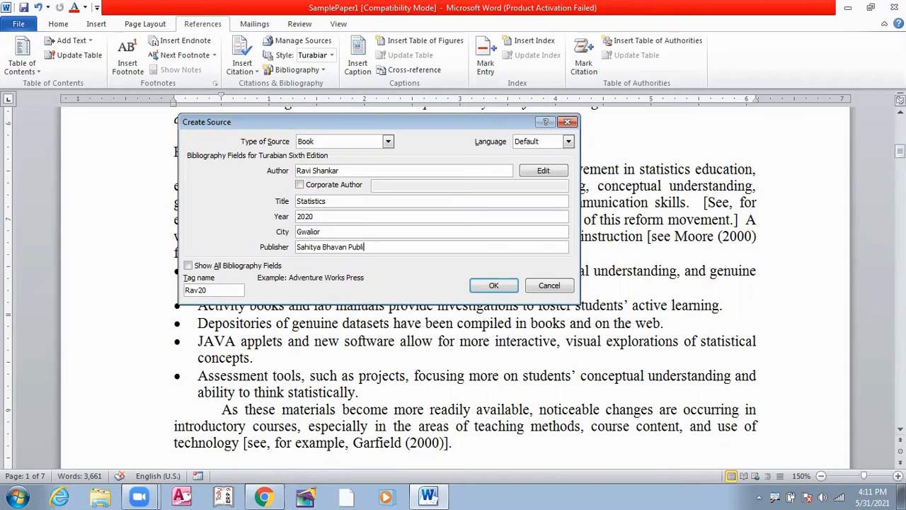
type("cation,Agra")
left_click(492, 286)
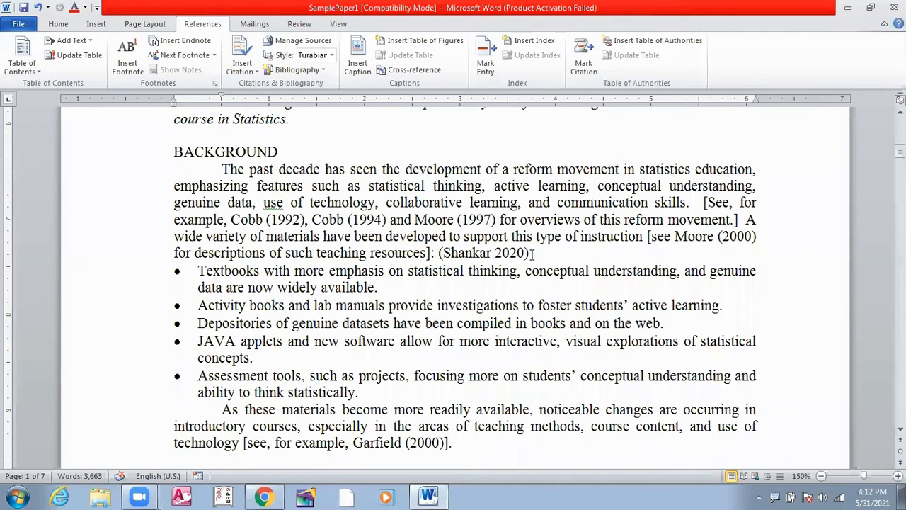
Step: Delete the 2020 citation text from the end of the first Background paragraph
key("BackSpace")
key("BackSpace")
key("BackSpace")
key("BackSpace")
key("BackSpace")
key("BackSpace")
key("BackSpace")
key("BackSpace")
key("BackSpace")
key("BackSpace")
key("BackSpace")
key("BackSpace")
key("BackSpace")
key("BackSpace")
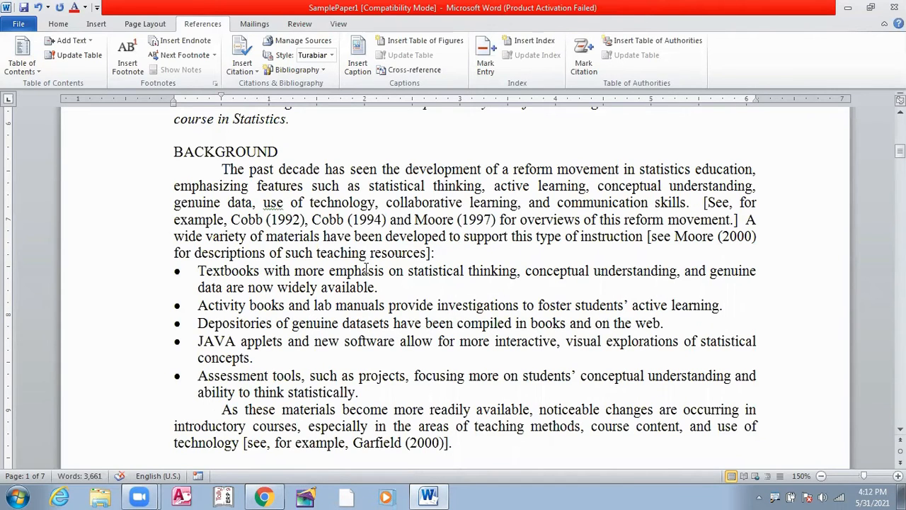
Step: Start another new book source at the end of the second paragraph under THE Issue and enter its author's full name
scroll(464, 269, "down", 5)
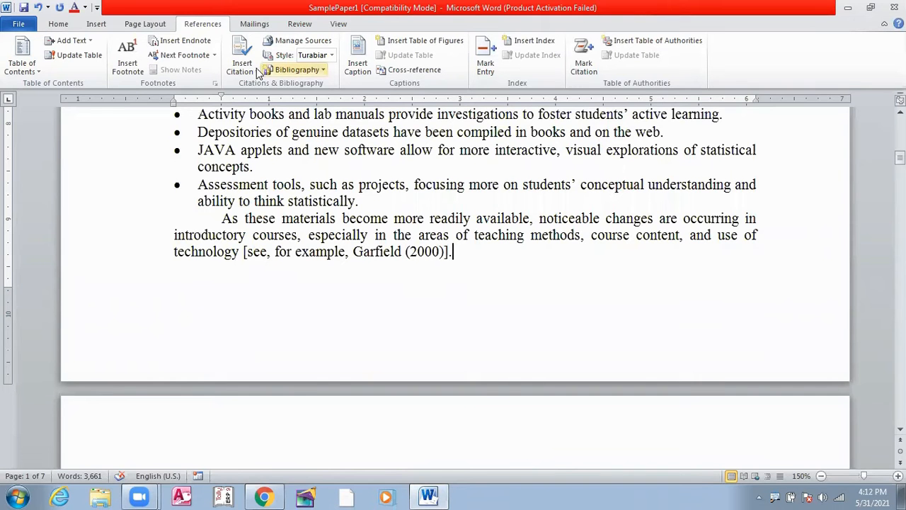
scroll(470, 179, "down", 8)
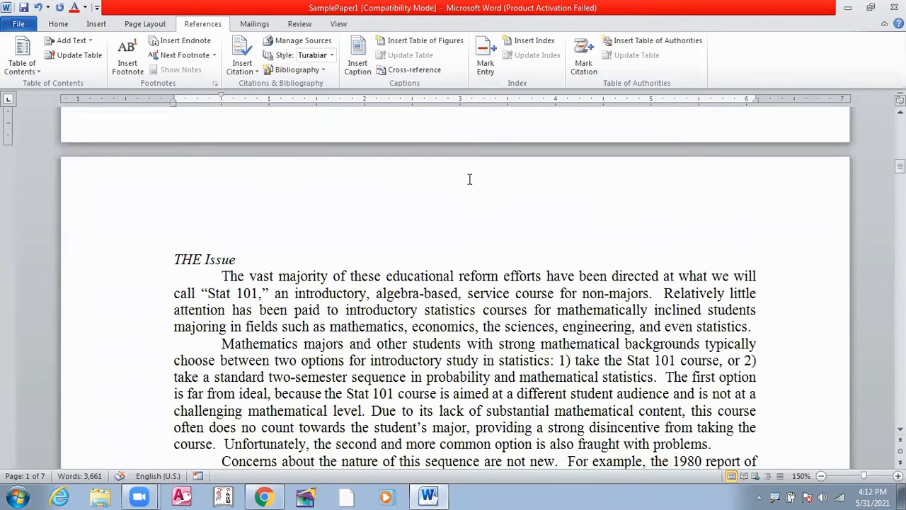
scroll(469, 179, "down", 3)
left_click(717, 300)
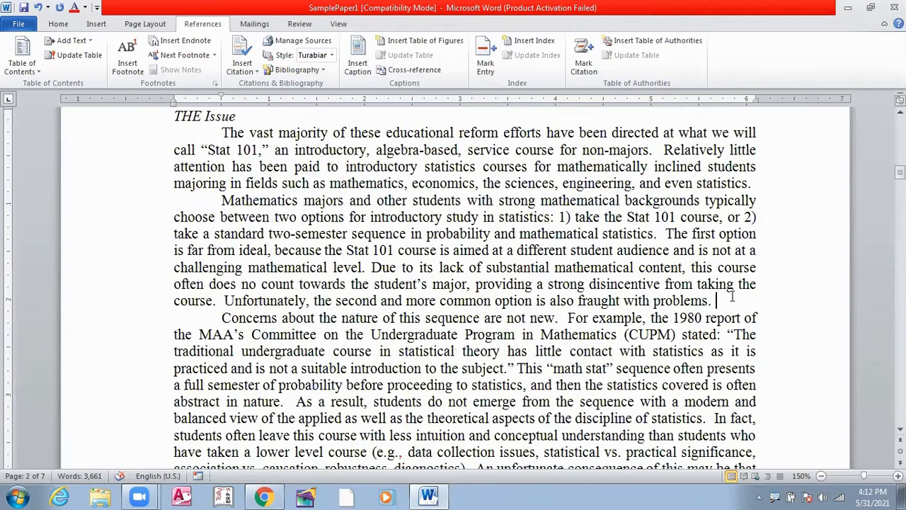
left_click(256, 71)
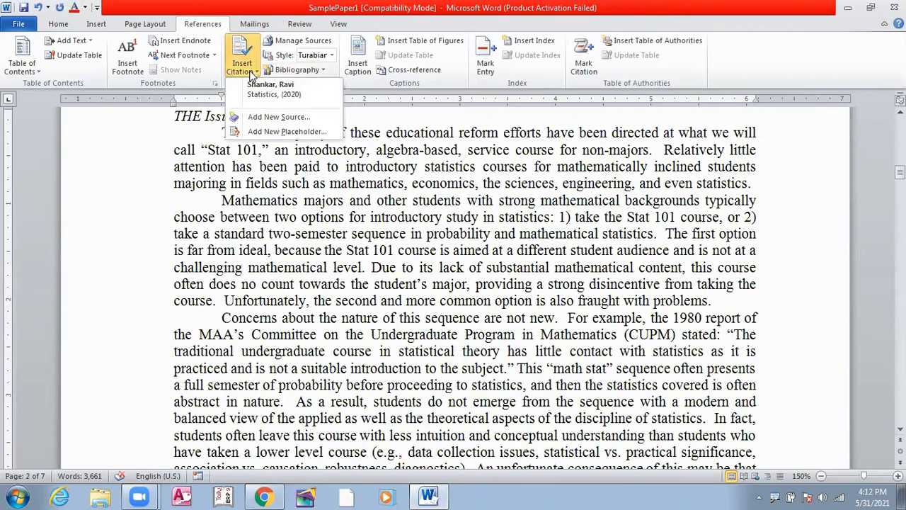
left_click(268, 118)
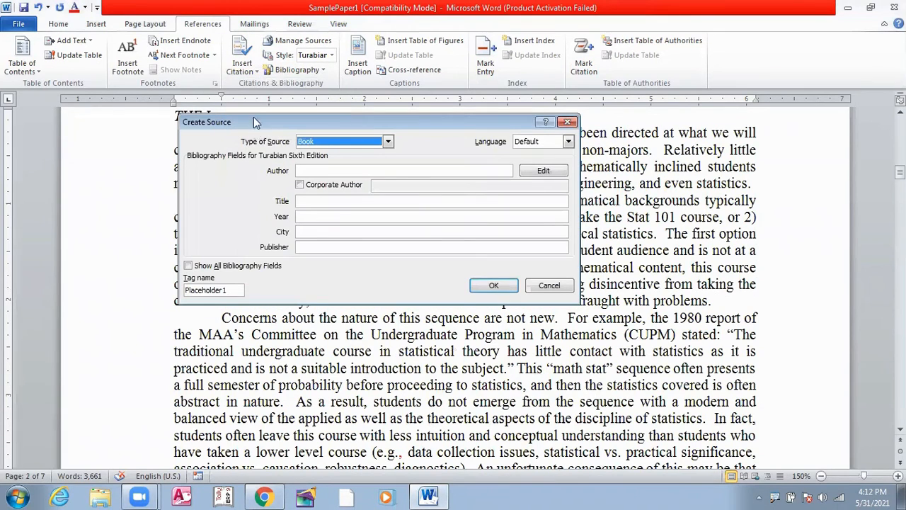
left_click(327, 173)
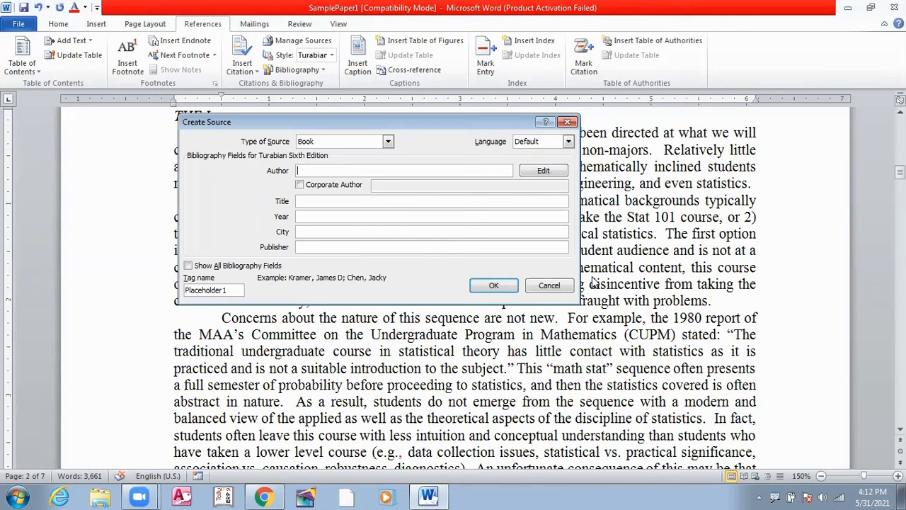
type("Ayushi A")
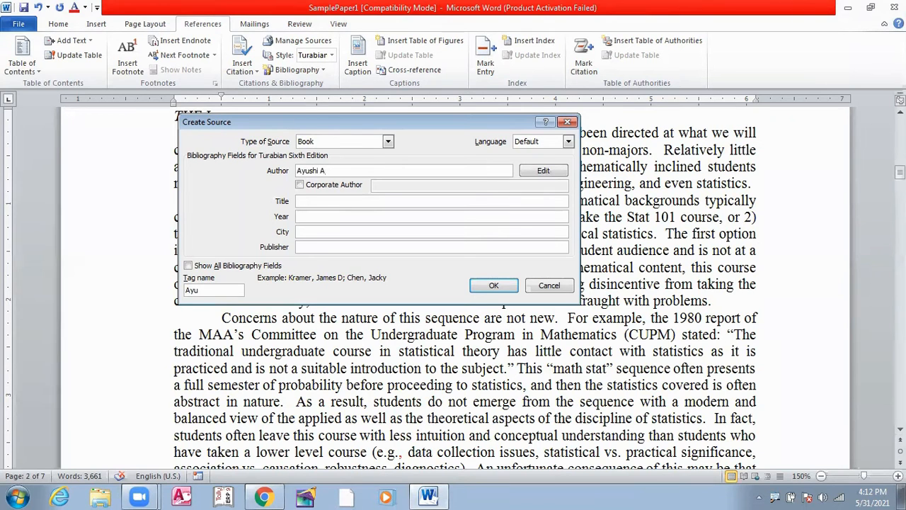
type("grwal")
Step: Complete the source with title Computer, year 2021, city Gwalior and publisher MBD, and insert it as a citation
left_click(337, 205)
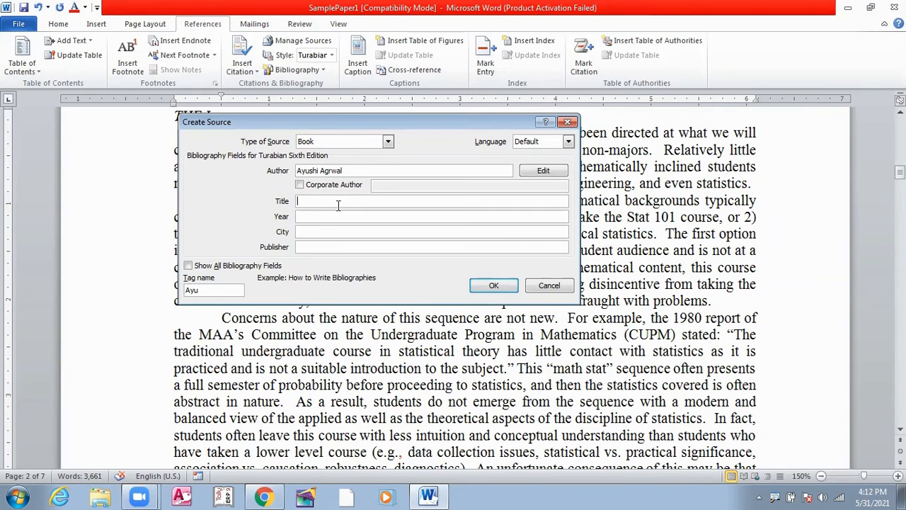
type("Computer")
left_click(321, 214)
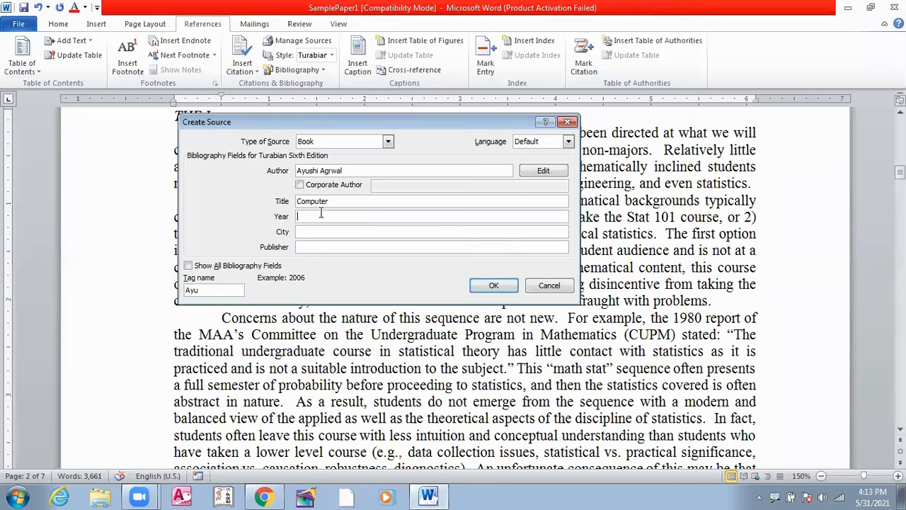
type("2021")
left_click(359, 233)
type("Gwalior")
left_click(339, 249)
type("MBD")
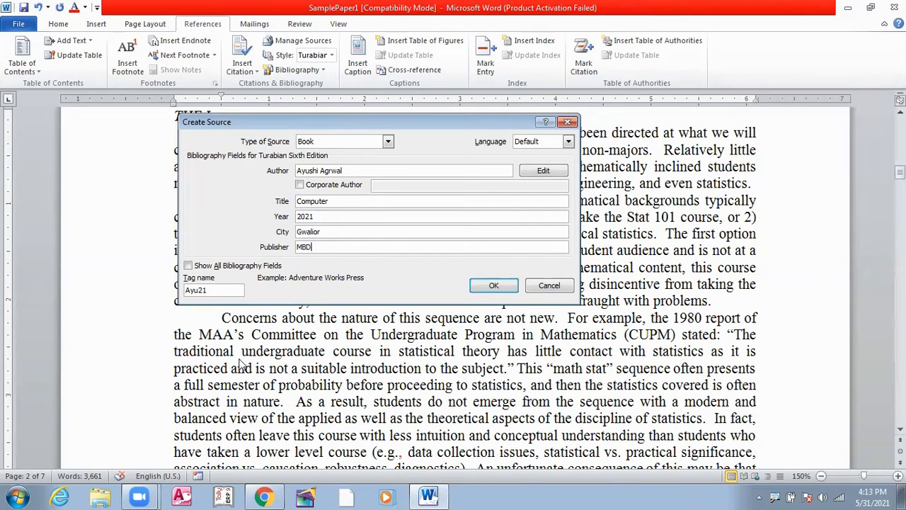
left_click(488, 287)
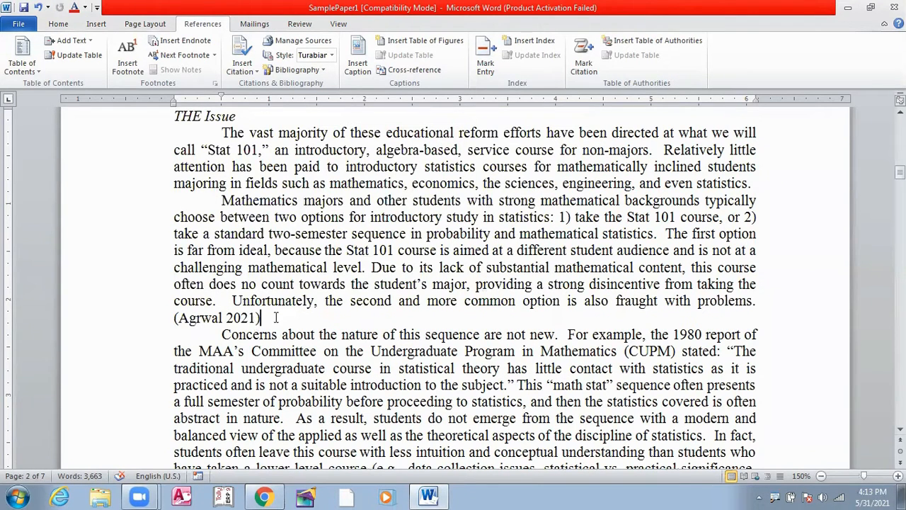
Step: Delete the 2021 citation text from the end of the second paragraph under THE Issue
key("BackSpace")
key("BackSpace")
key("BackSpace")
key("BackSpace")
key("BackSpace")
key("BackSpace")
key("BackSpace")
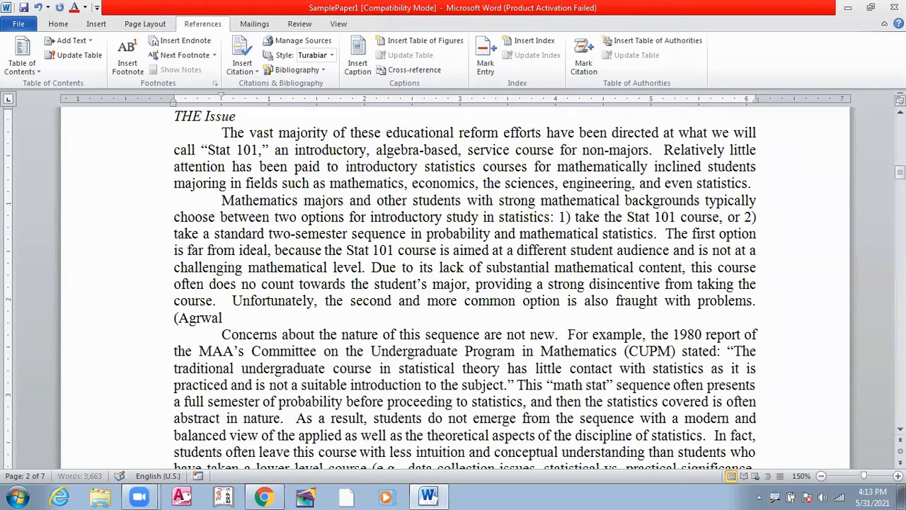
key("BackSpace")
key("BackSpace")
key("BackSpace")
key("BackSpace")
key("BackSpace")
key("BackSpace")
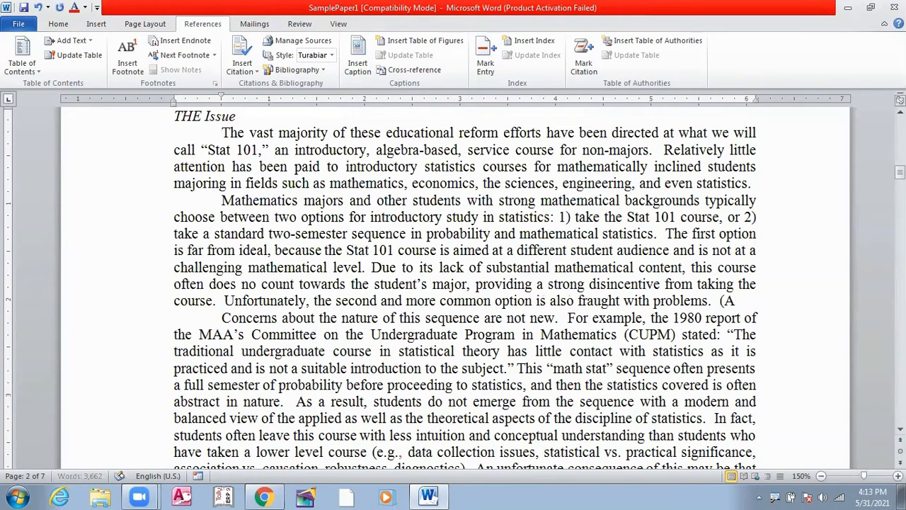
key("BackSpace")
left_click(253, 72)
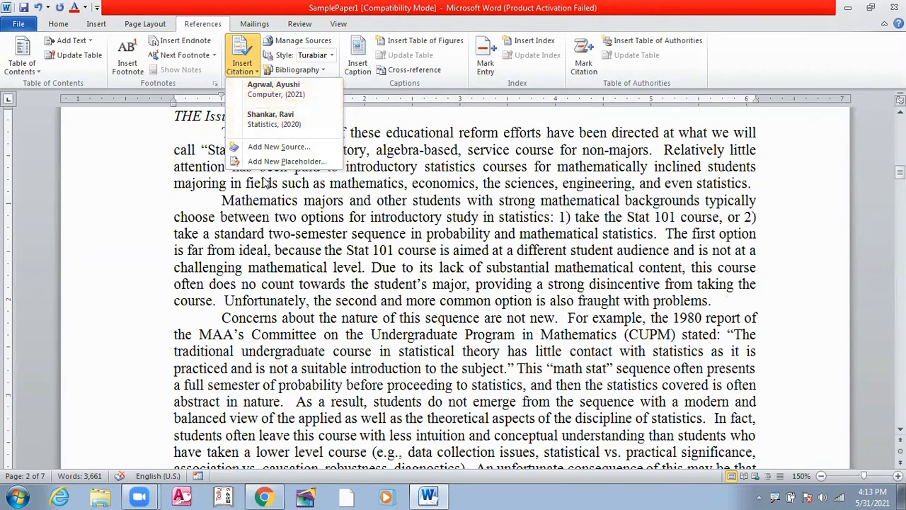
left_click(353, 117)
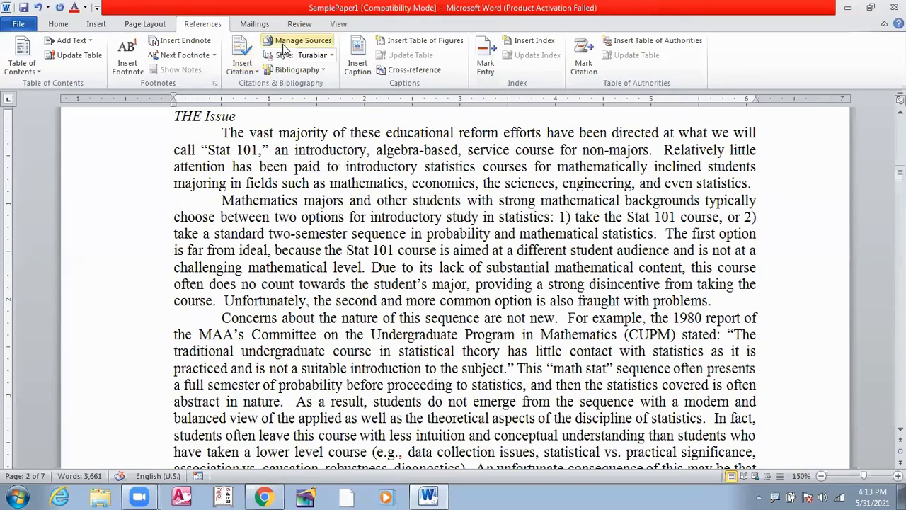
left_click(259, 72)
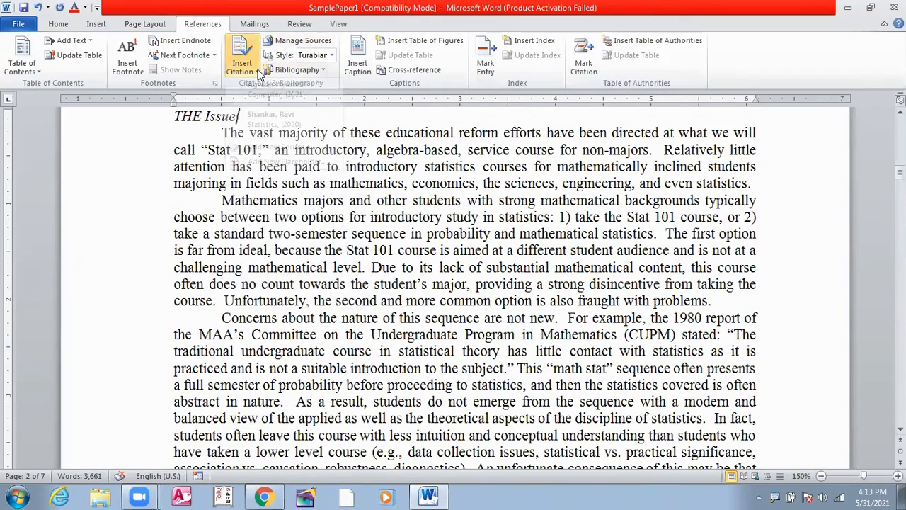
left_click(259, 72)
Step: Enclose the first paragraph under IMPORTANCE FOR PROSPECTIVE TEACHERS in quotation marks and cite the saved Computer (2021) source after it
scroll(475, 186, "down", 6)
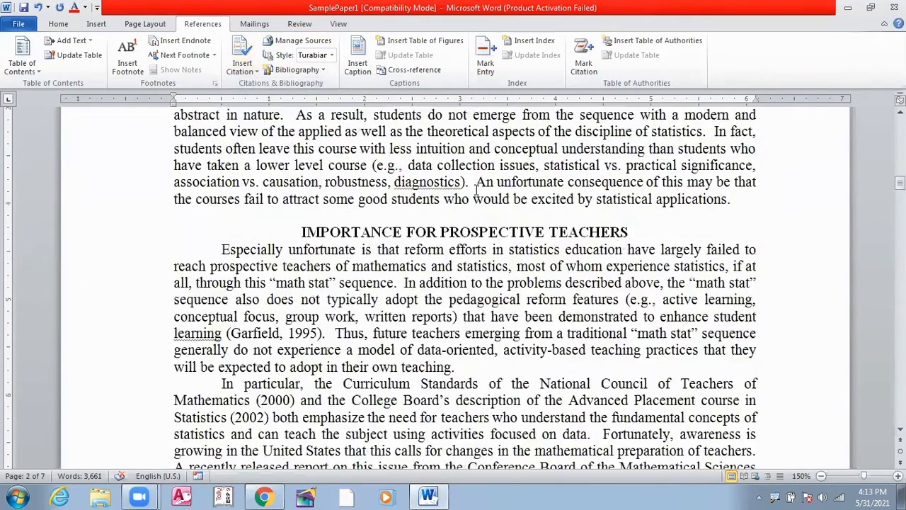
scroll(475, 185, "down", 2)
left_click(456, 271)
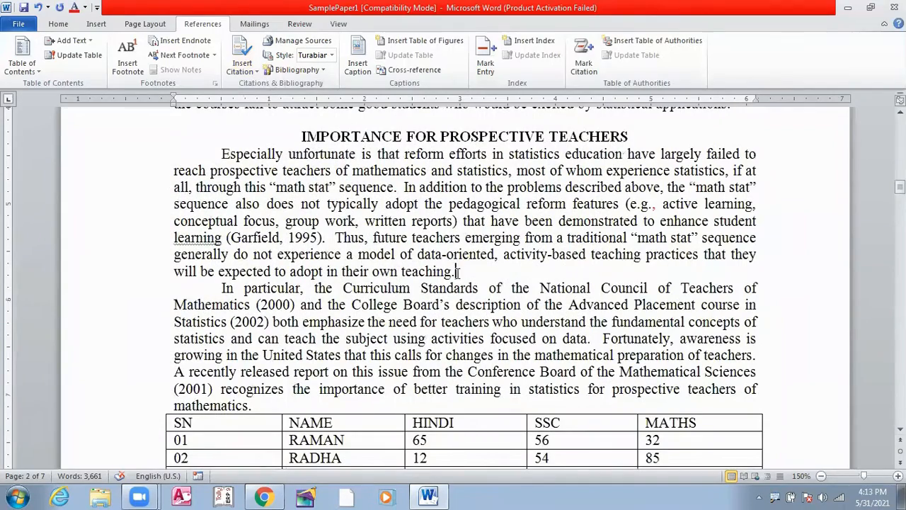
left_click(219, 154)
type("\"")
left_click(453, 271)
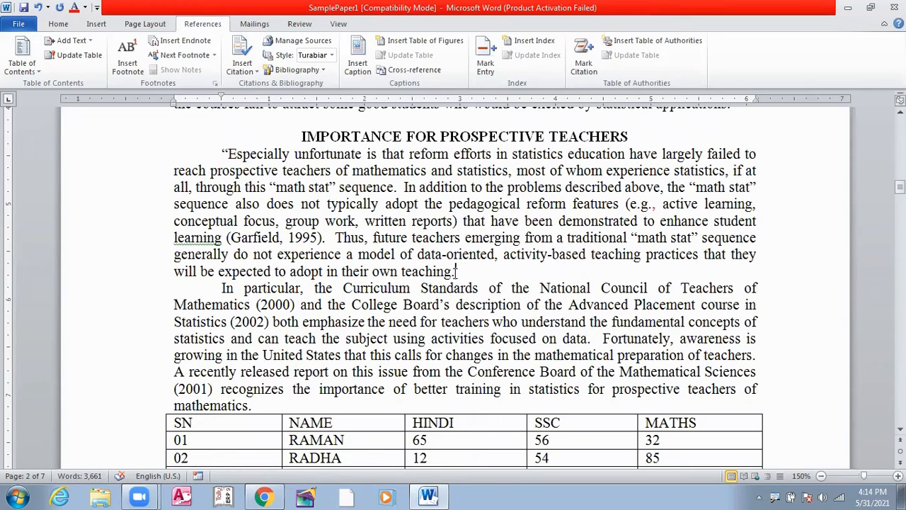
type("\"")
left_click(254, 75)
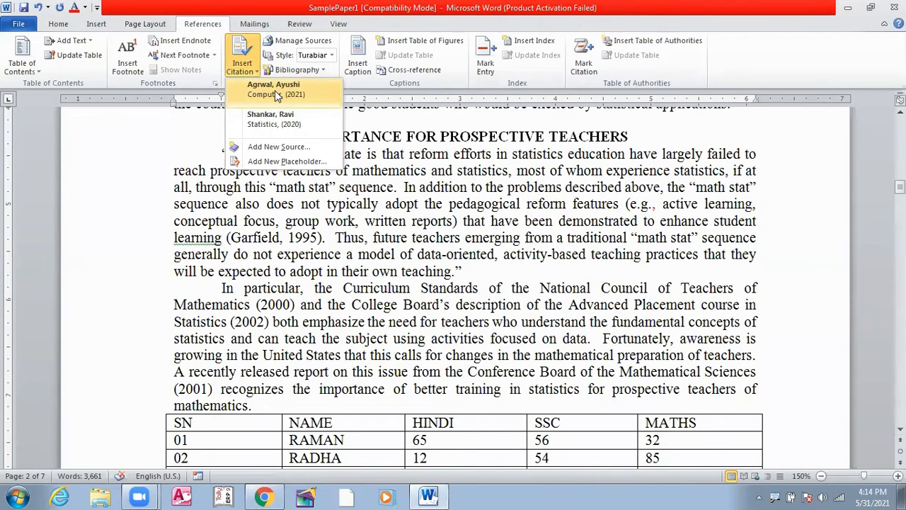
left_click(275, 89)
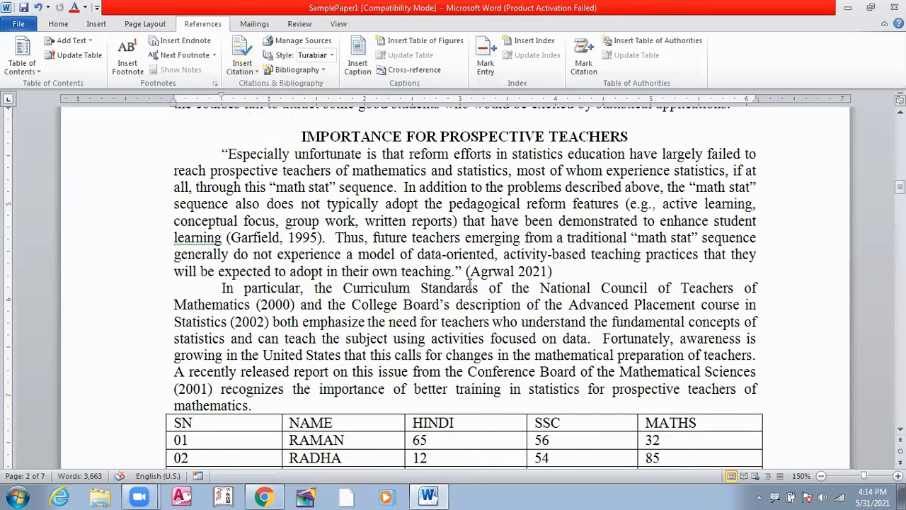
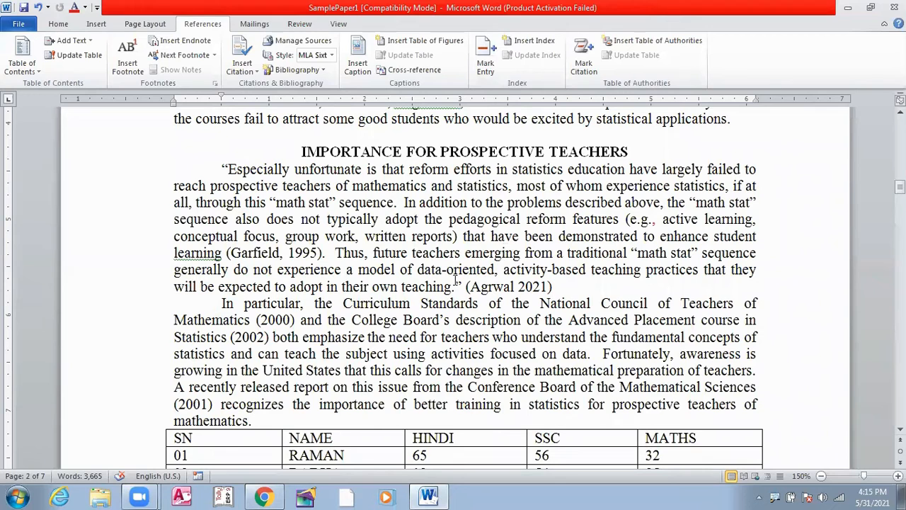
Step: Change the document's citation style to APA Fifth Edition
left_click_drag(466, 286, 551, 287)
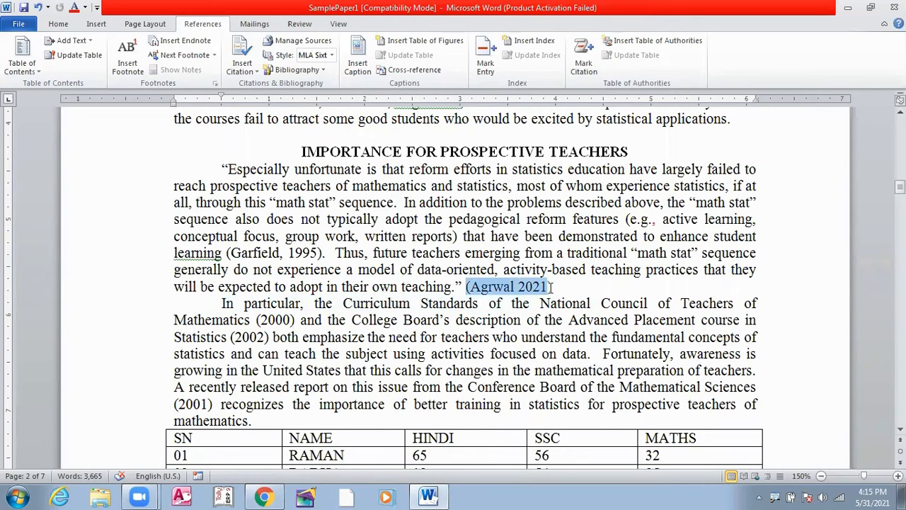
left_click(552, 286)
left_click(332, 55)
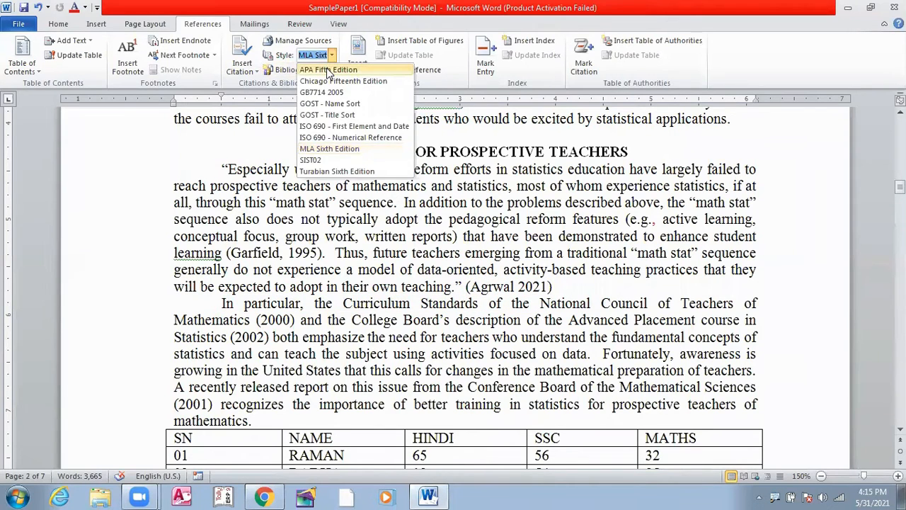
left_click(328, 70)
left_click(292, 69)
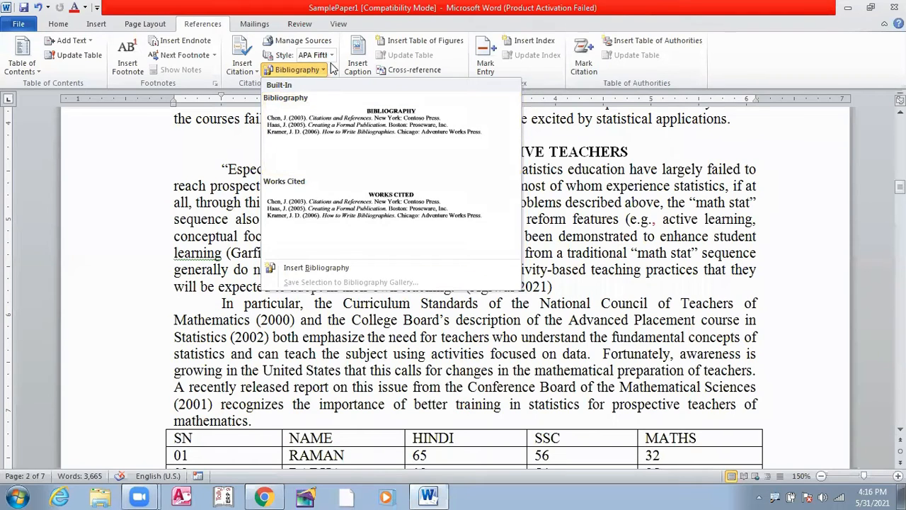
left_click(329, 56)
Step: Replace the citation after the first paragraph under IMPORTANCE FOR PROSPECTIVE TEACHERS with a new citation of the saved Computer (2021) source
left_click(562, 286)
left_click_drag(555, 286, 551, 285)
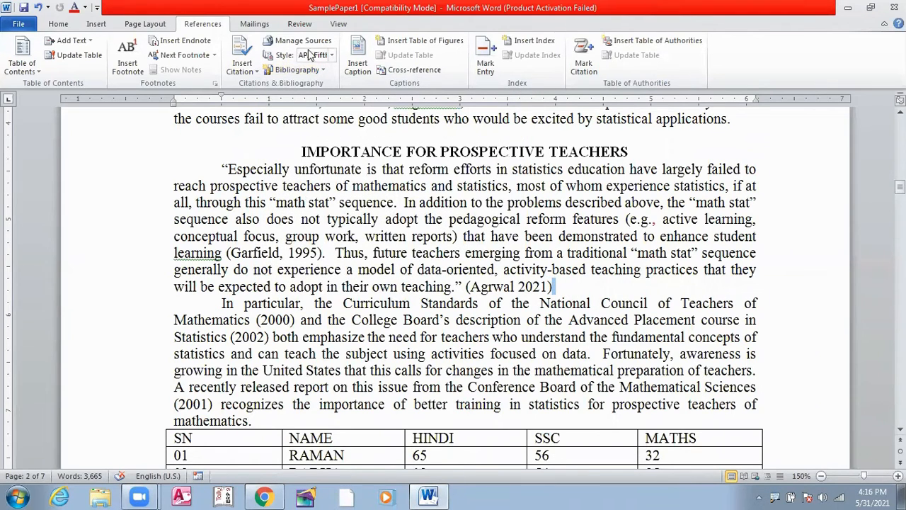
left_click(554, 286)
key("BackSpace")
key("BackSpace")
key("BackSpace")
key("BackSpace")
key("BackSpace")
key("BackSpace")
key("BackSpace")
key("BackSpace")
key("BackSpace")
key("BackSpace")
key("BackSpace")
key("BackSpace")
key("BackSpace")
key("BackSpace")
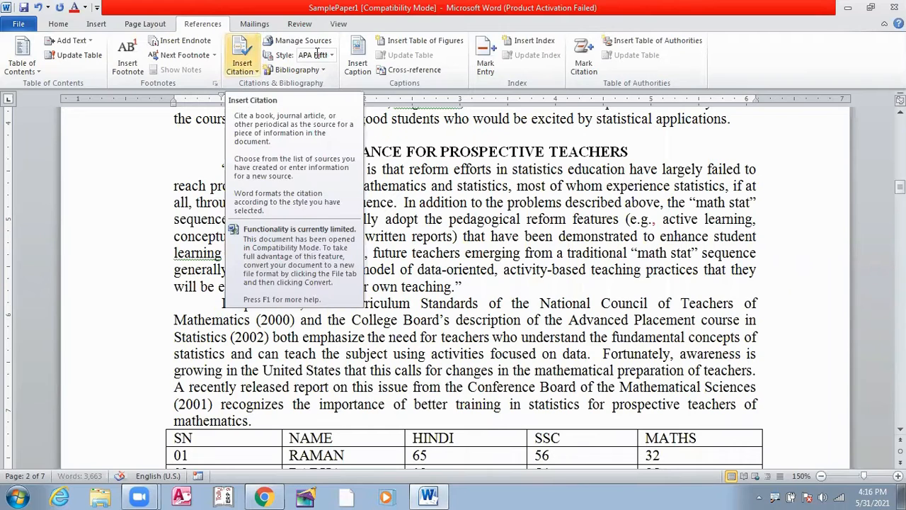
left_click(257, 76)
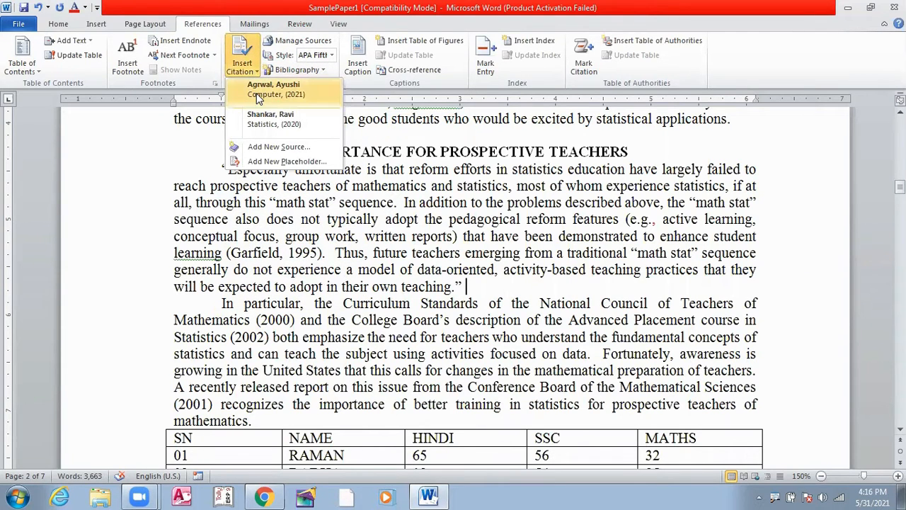
left_click(273, 89)
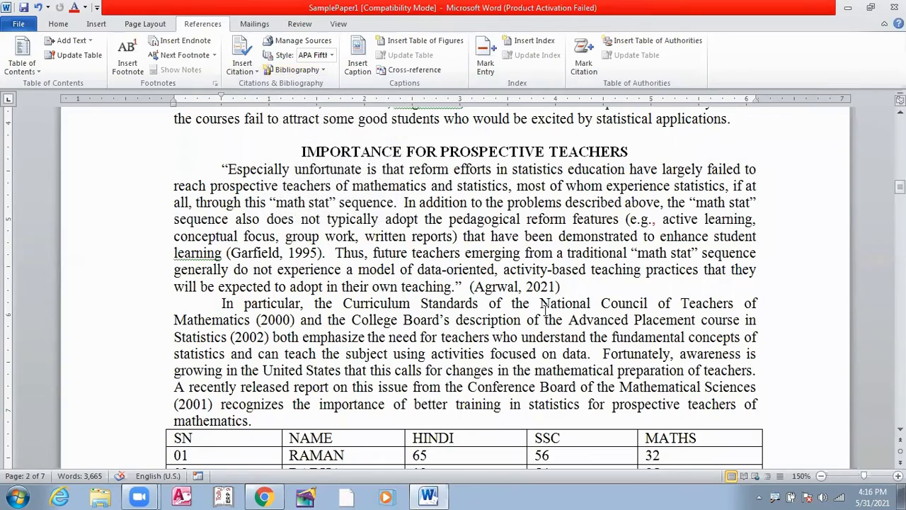
Step: Cite the saved Statistics (2020) source at the end of the paragraph just before COURSE MATERIALS
scroll(574, 295, "down", 6)
scroll(574, 288, "down", 5)
scroll(551, 278, "up", 8)
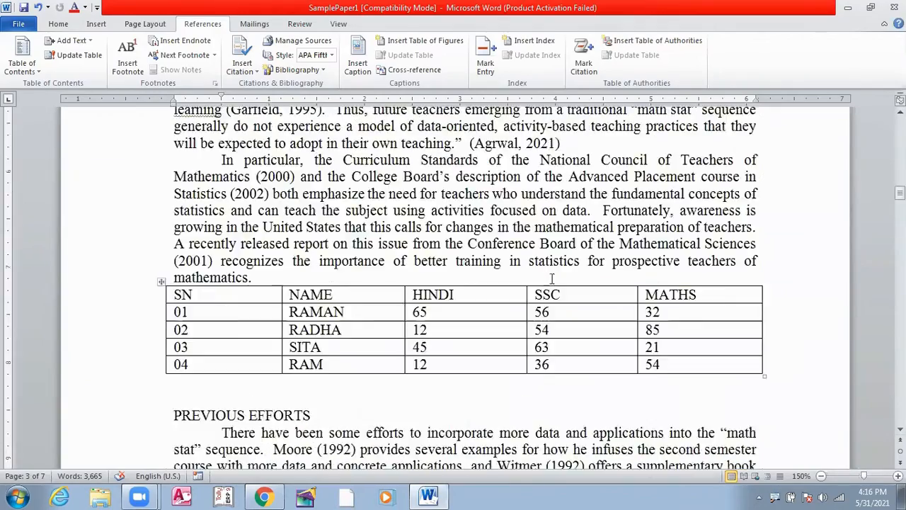
scroll(551, 278, "up", 4)
scroll(564, 223, "up", 8)
scroll(564, 224, "down", 5)
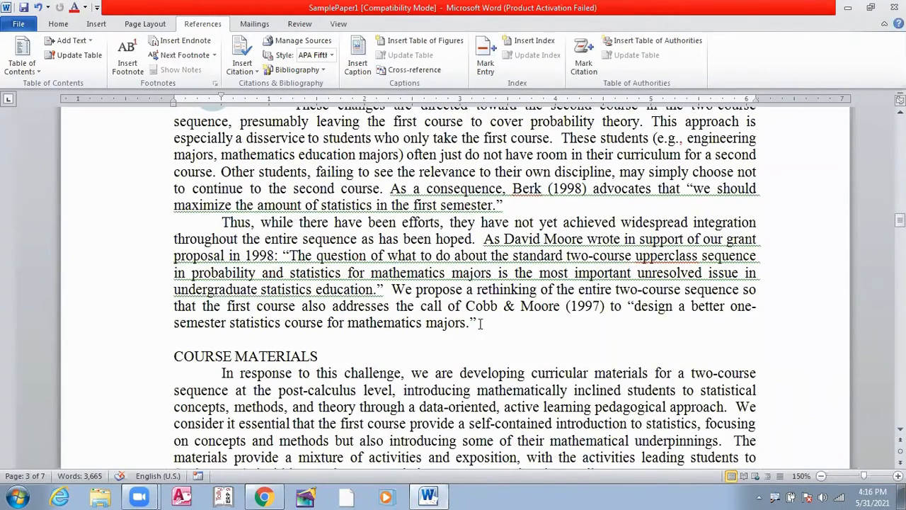
left_click(489, 323)
left_click(245, 69)
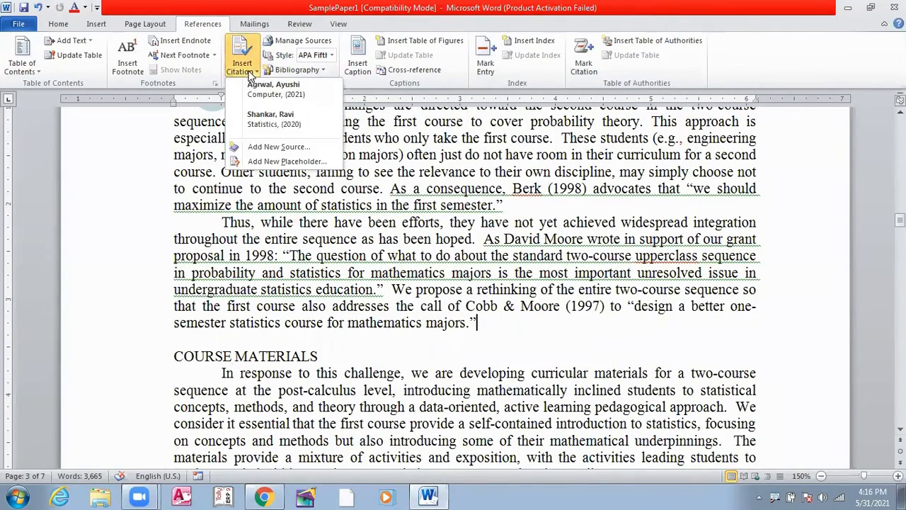
left_click(269, 119)
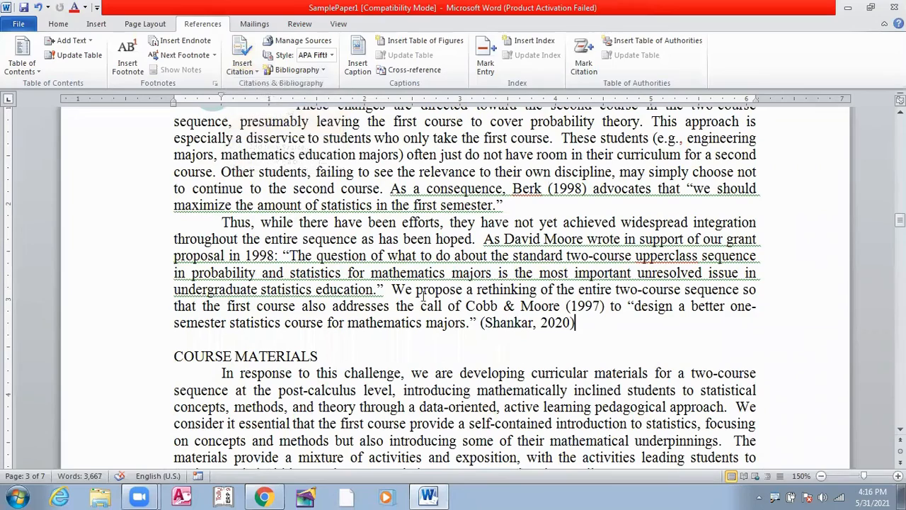
Step: Review the sources offered for citation and open the Source Manager
scroll(330, 258, "up", 2)
scroll(330, 257, "up", 15)
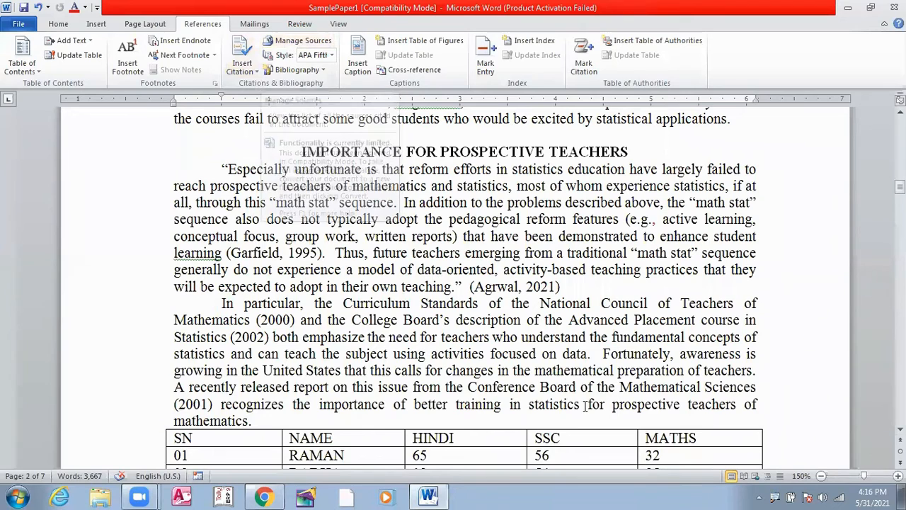
left_click(256, 72)
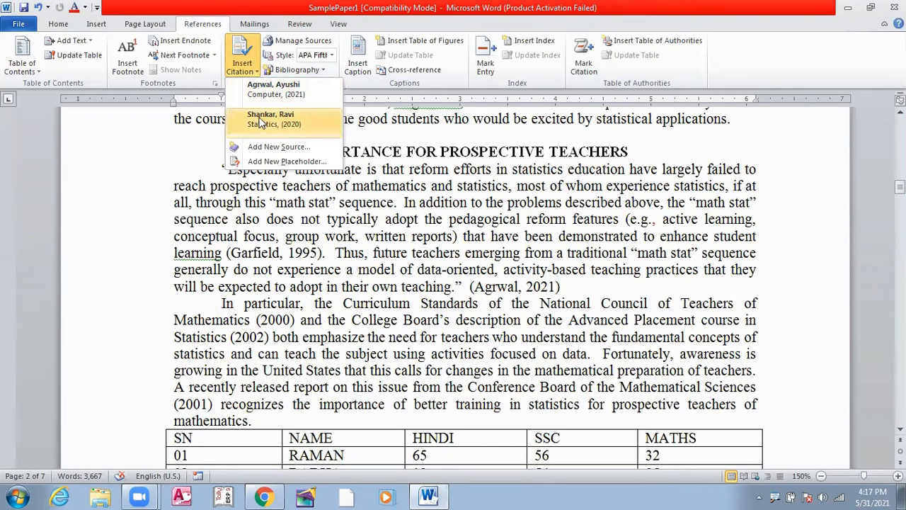
left_click(172, 140)
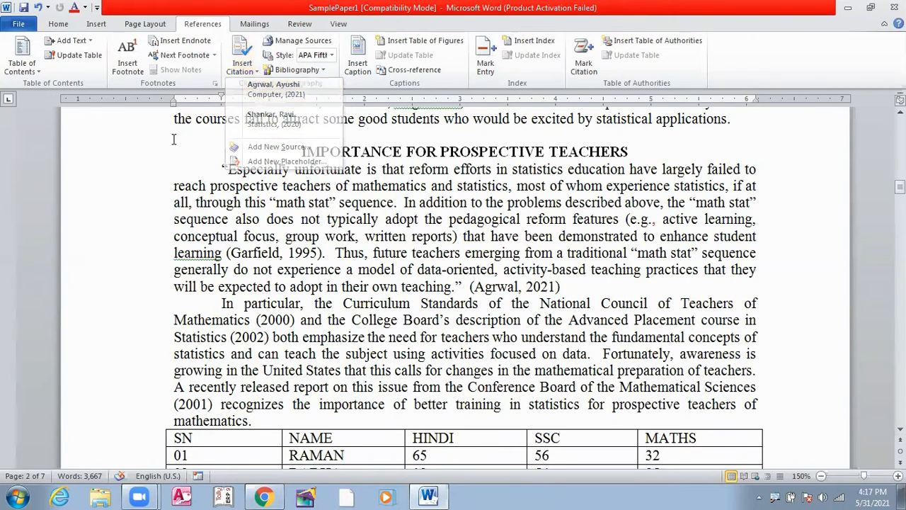
left_click(297, 41)
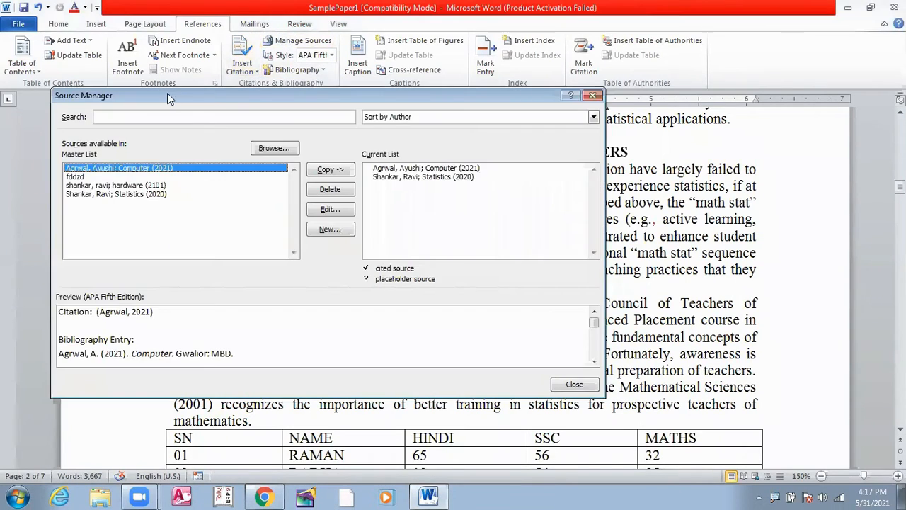
left_click_drag(261, 100, 305, 58)
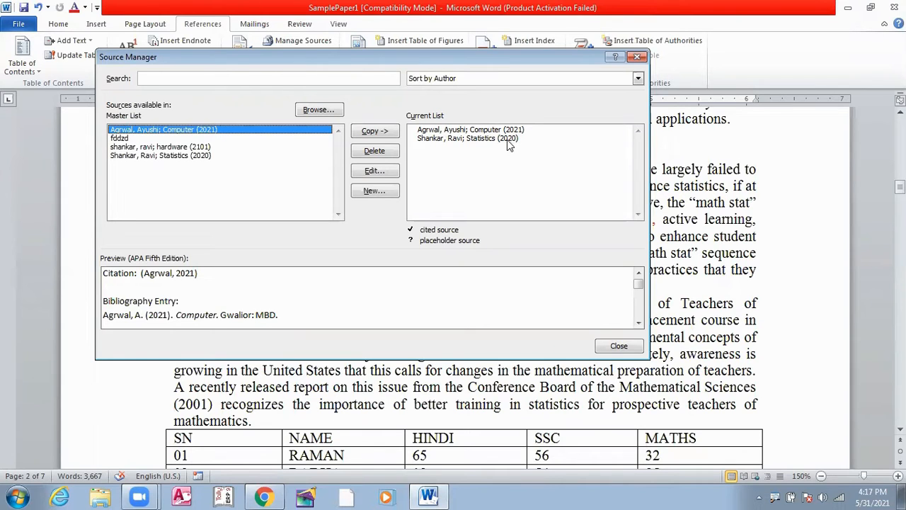
Step: Copy the fddzd source from the master list to the current list and delete that copy again
left_click(126, 139)
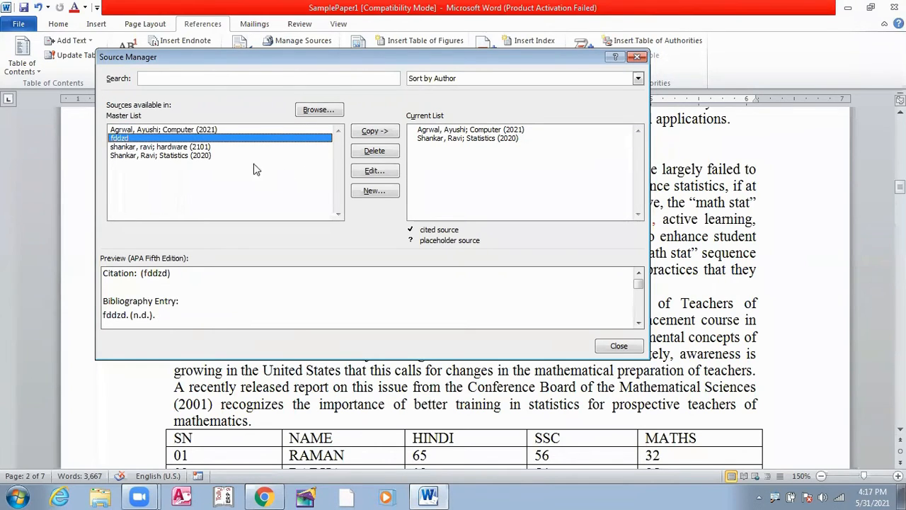
left_click(375, 134)
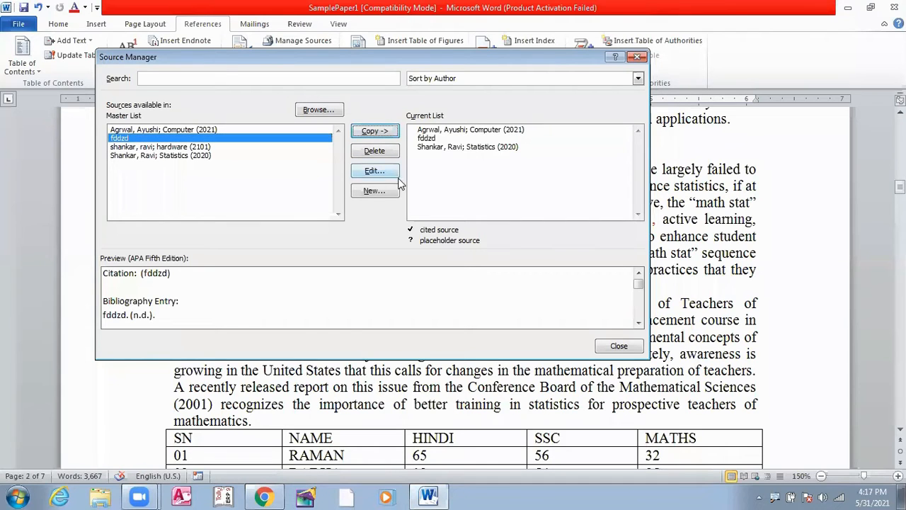
left_click(428, 139)
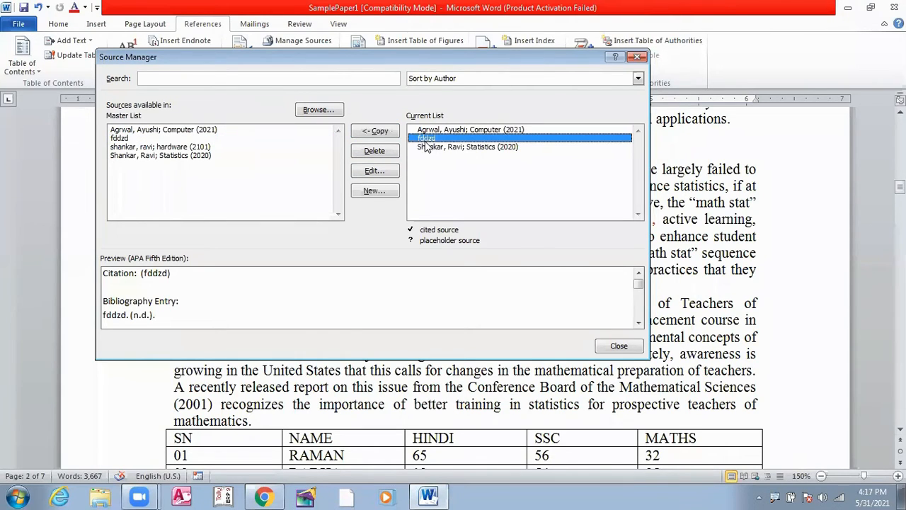
left_click(379, 152)
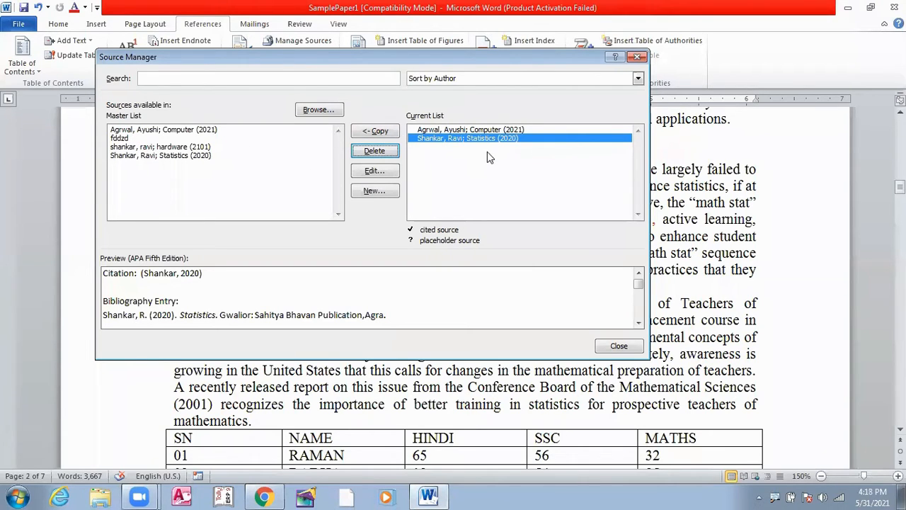
Step: Delete the fddzd source from the master list and close the Source Manager
left_click(117, 139)
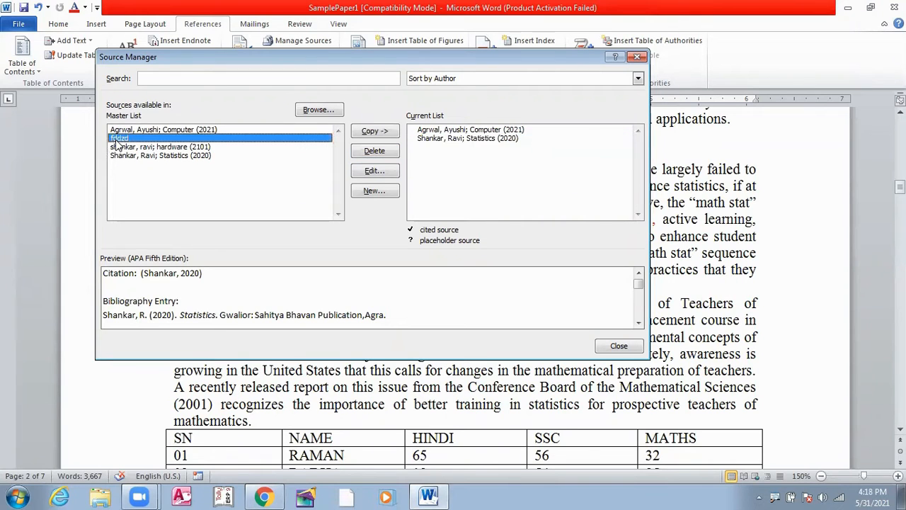
left_click(366, 157)
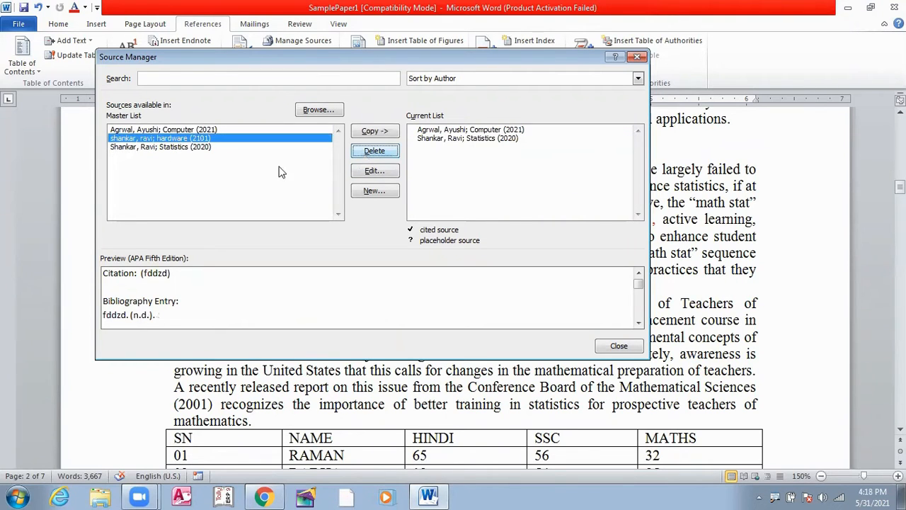
left_click(172, 147)
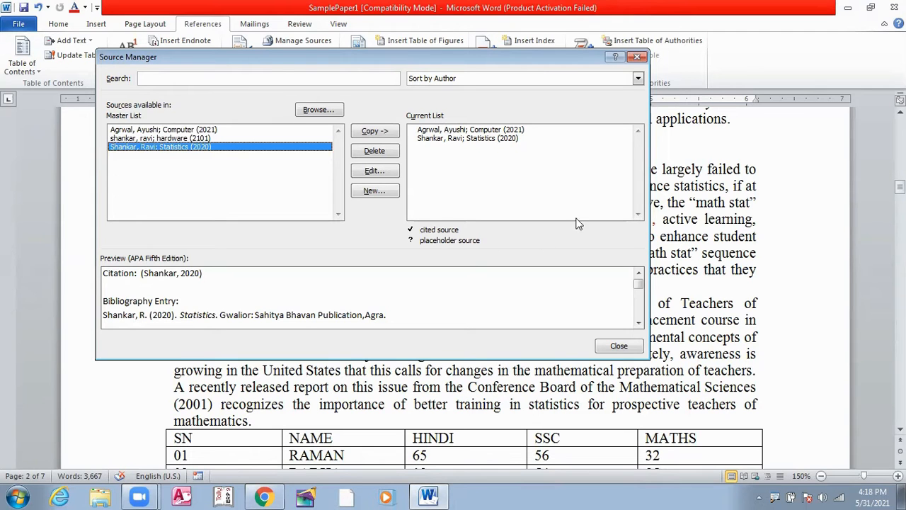
left_click(613, 348)
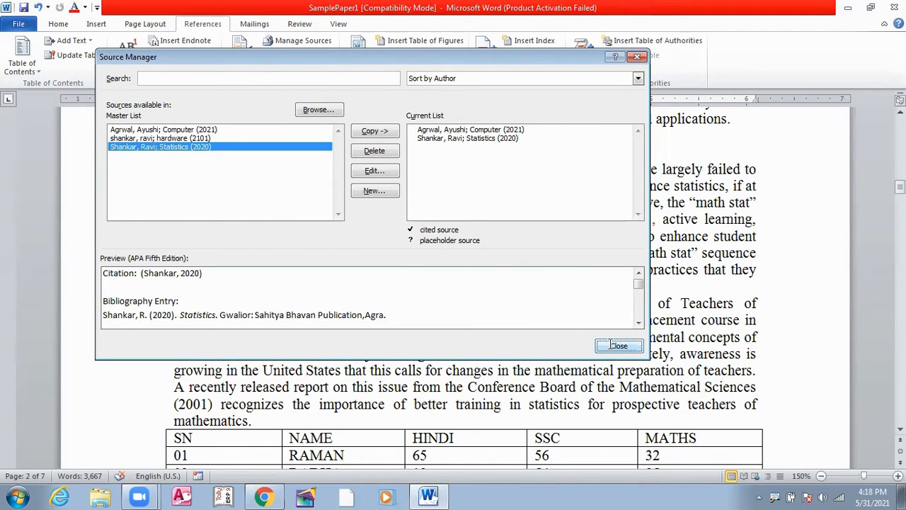
Step: Examine the typed REFERENCES list near the end of the paper
scroll(398, 252, "down", 1)
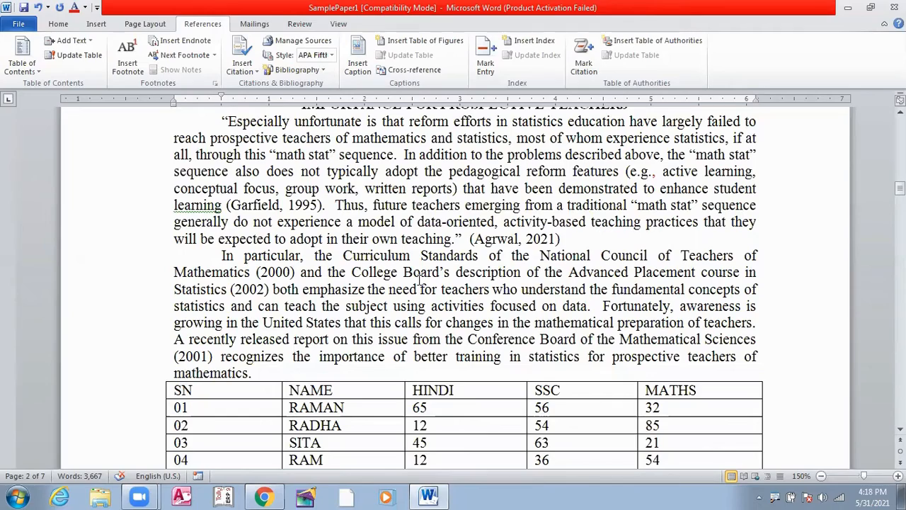
scroll(495, 283, "down", 20)
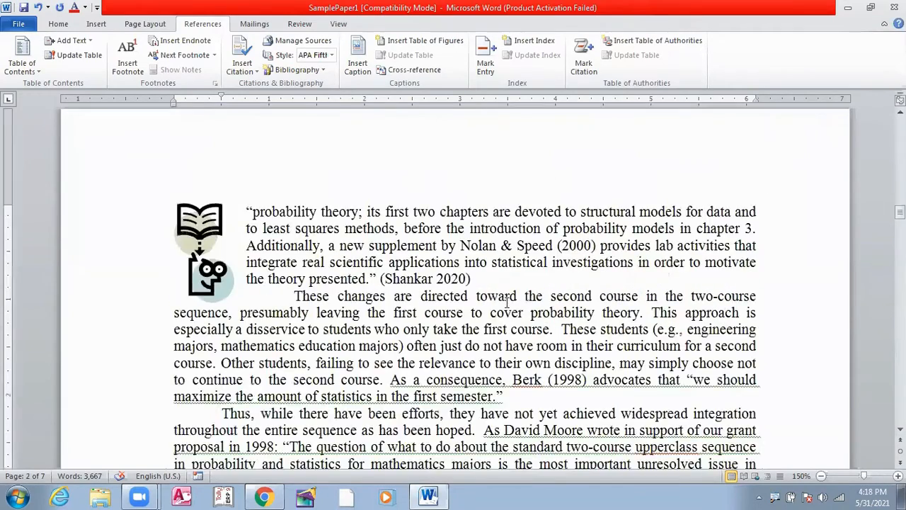
scroll(504, 308, "down", 20)
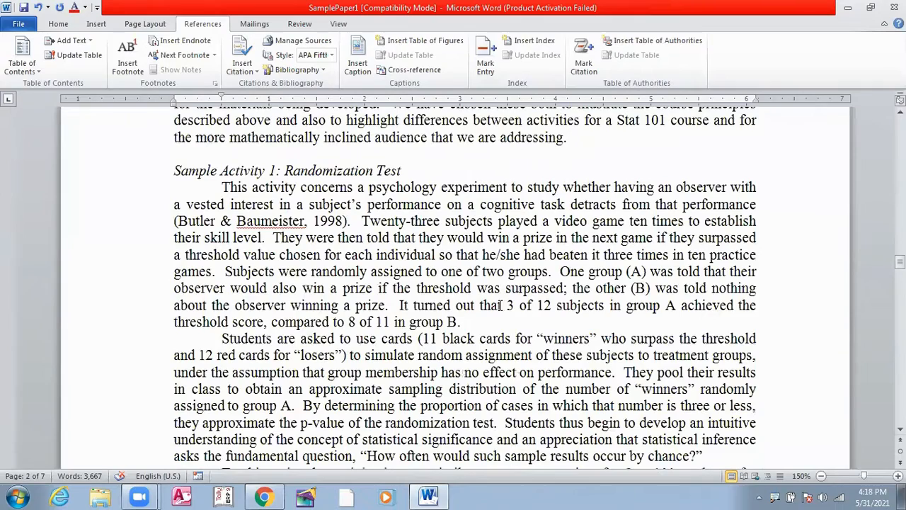
scroll(489, 307, "down", 10)
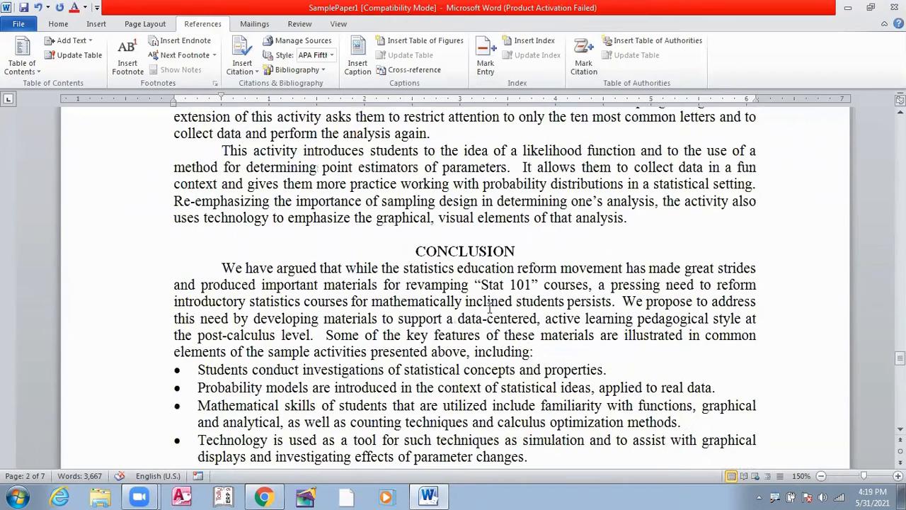
scroll(488, 311, "down", 10)
scroll(206, 149, "up", 1)
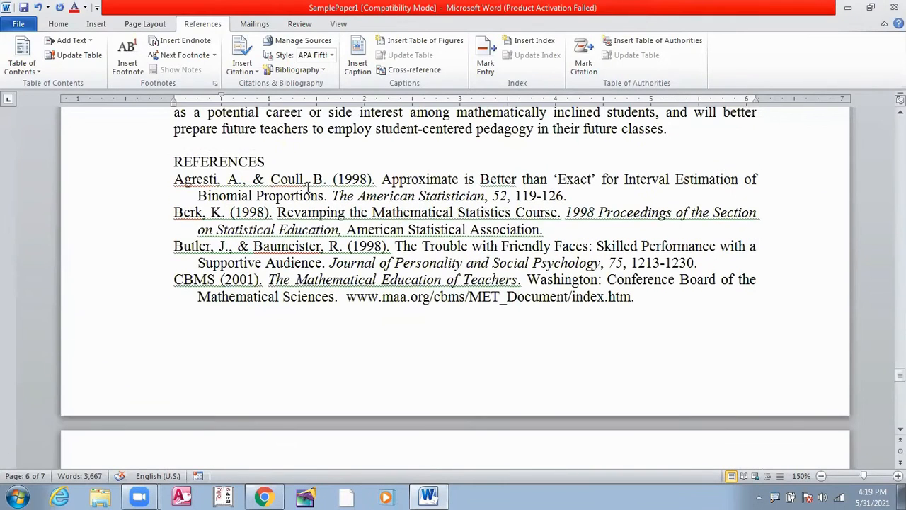
left_click_drag(177, 163, 647, 323)
left_click(650, 329)
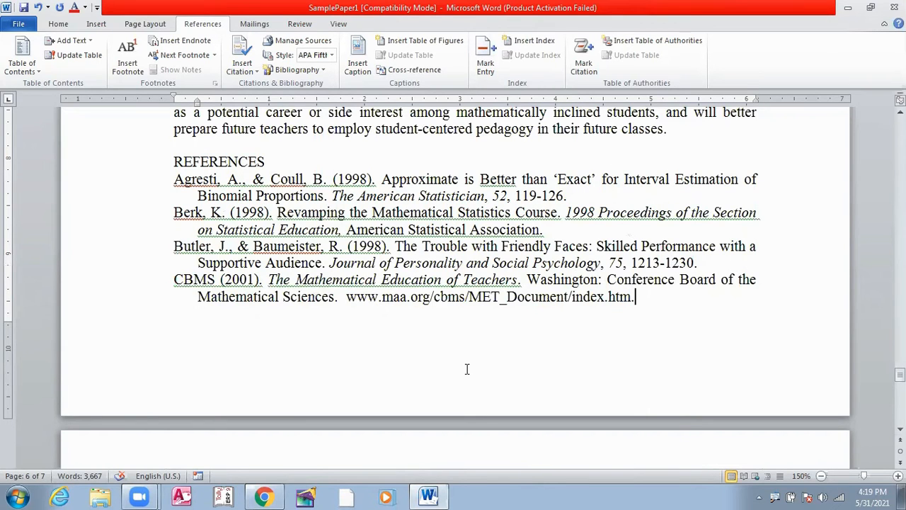
scroll(467, 368, "down", 3)
scroll(467, 361, "up", 8)
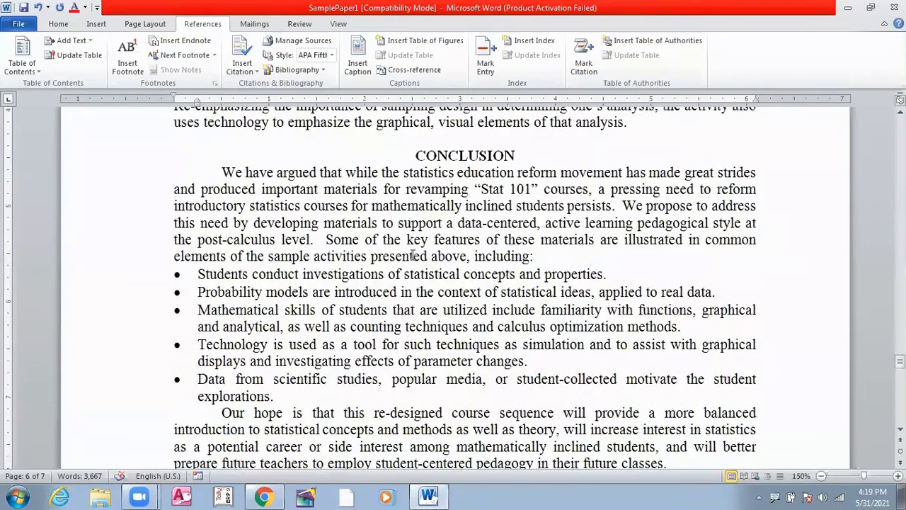
scroll(512, 317, "up", 10)
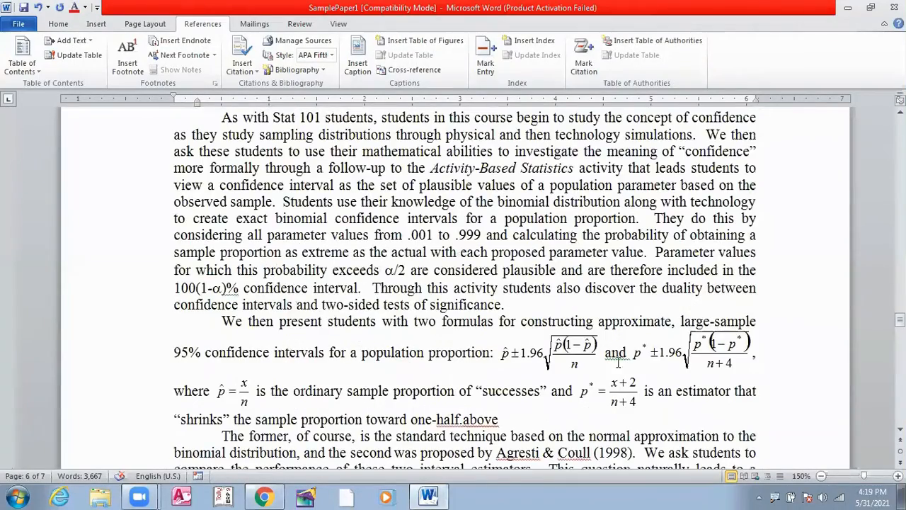
scroll(538, 272, "up", 4)
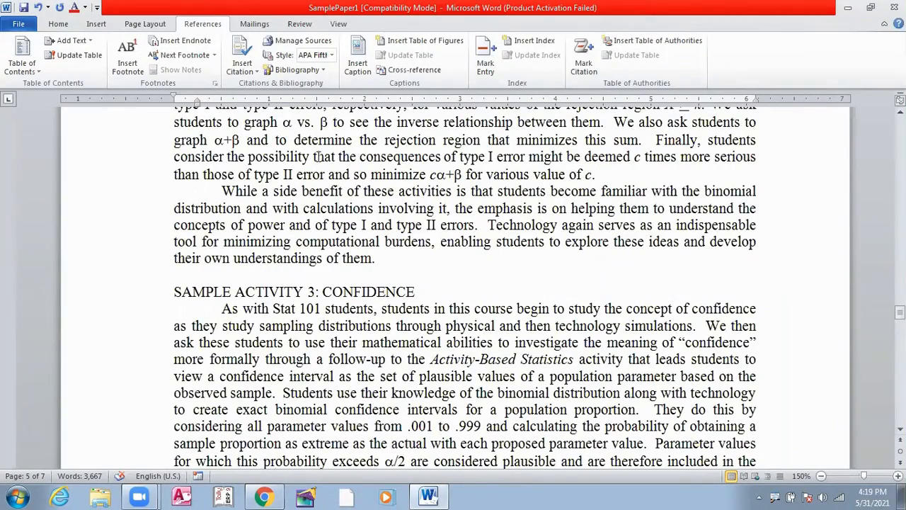
Step: Start a new page after the typed reference list at the end of the paper and insert the built-in Bibliography there
scroll(474, 227, "down", 14)
scroll(466, 225, "down", 20)
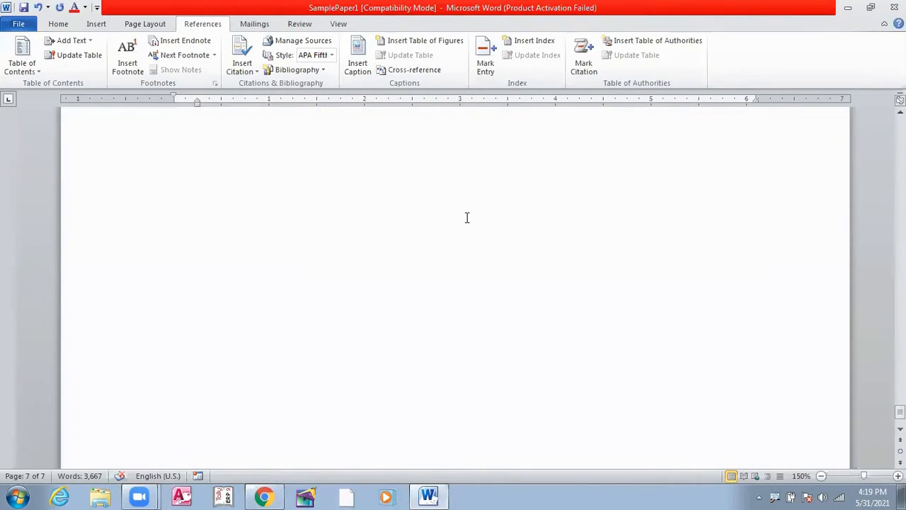
scroll(467, 217, "up", 3)
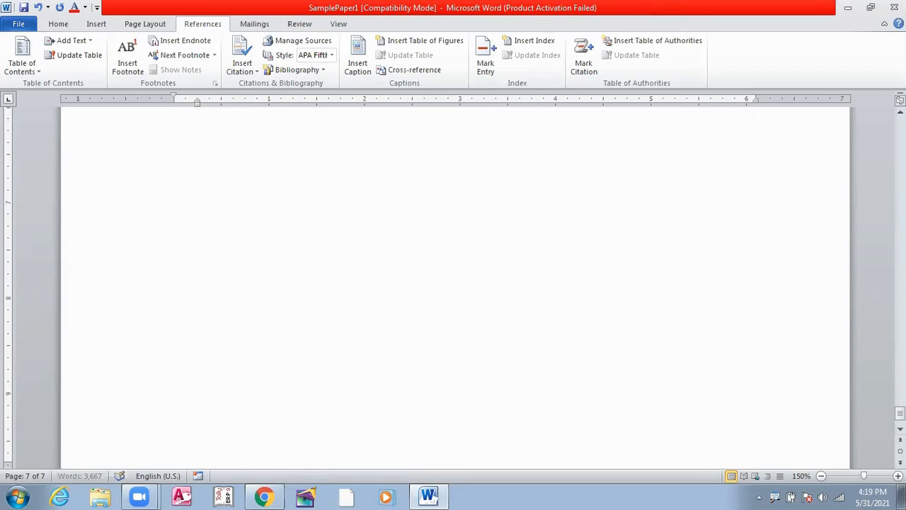
key("Return")
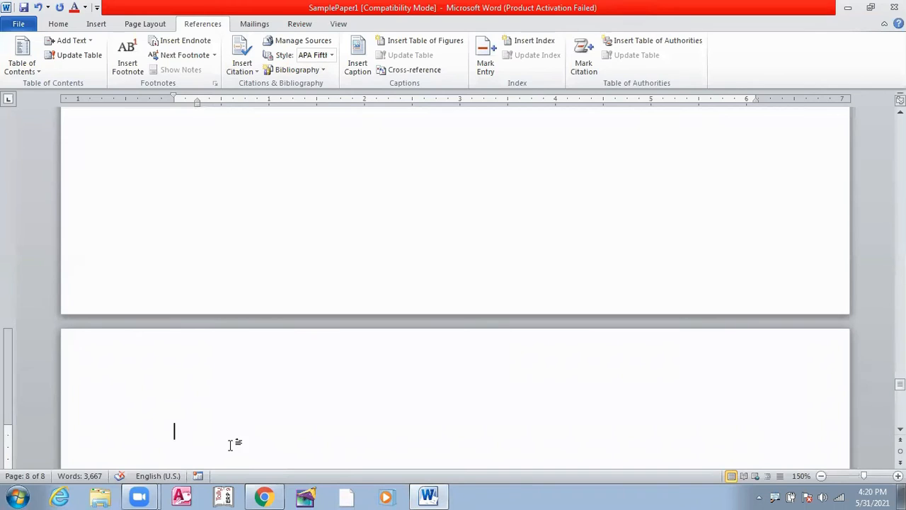
left_click(316, 71)
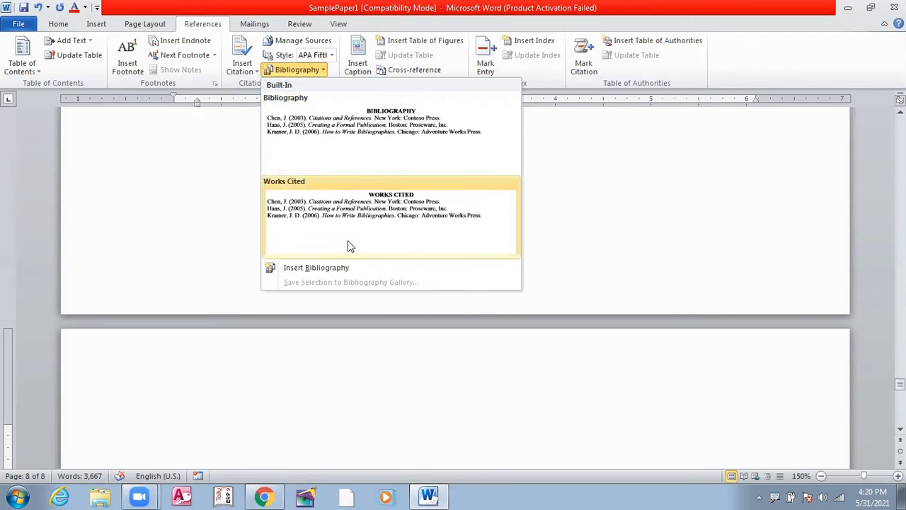
left_click(357, 138)
scroll(340, 283, "up", 3)
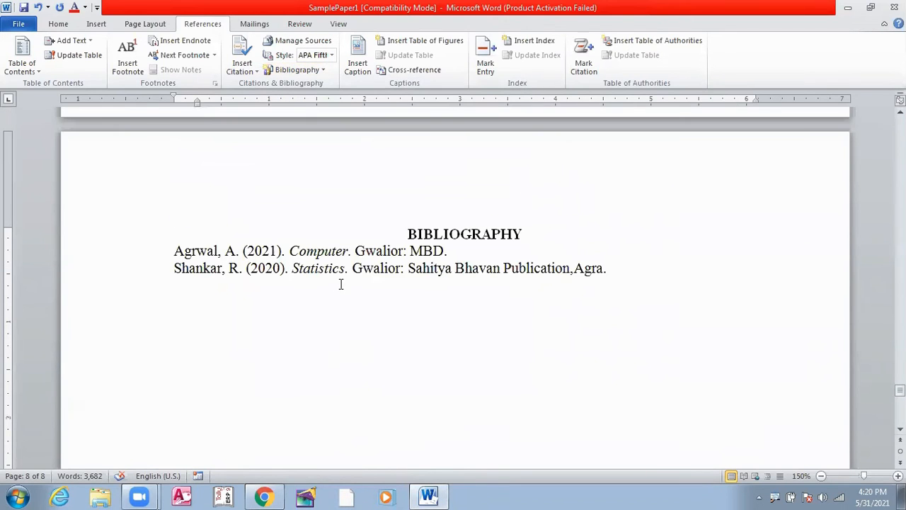
Step: Examine the inserted bibliography's heading, its source entries and the way the first entry's author name is written
left_click_drag(527, 234, 406, 235)
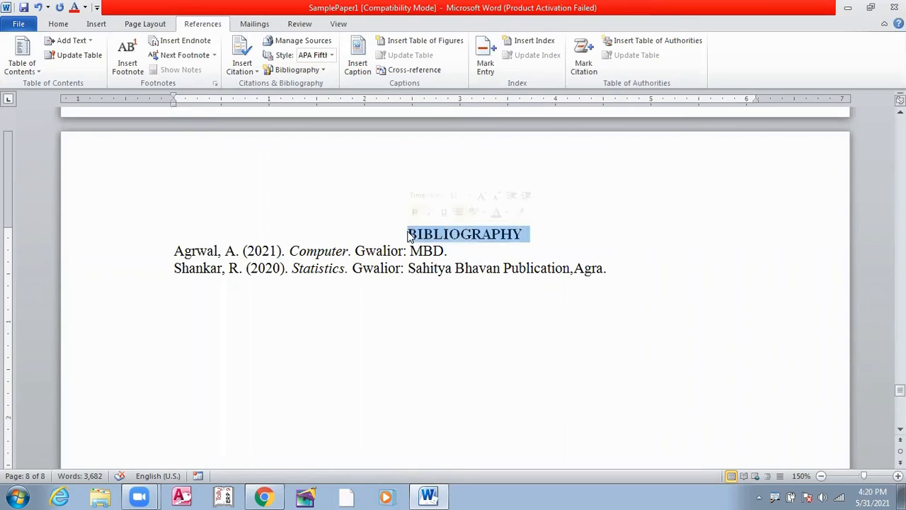
left_click(452, 285)
left_click(448, 250)
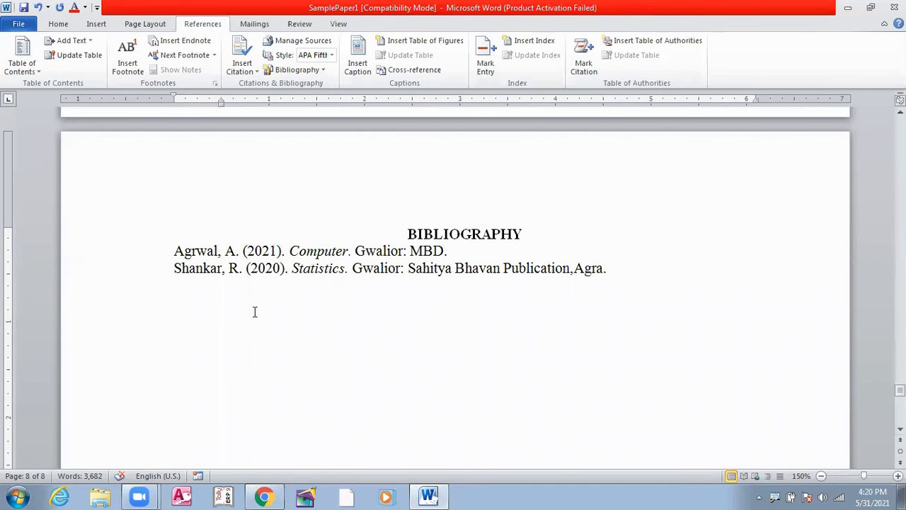
left_click_drag(175, 249, 610, 269)
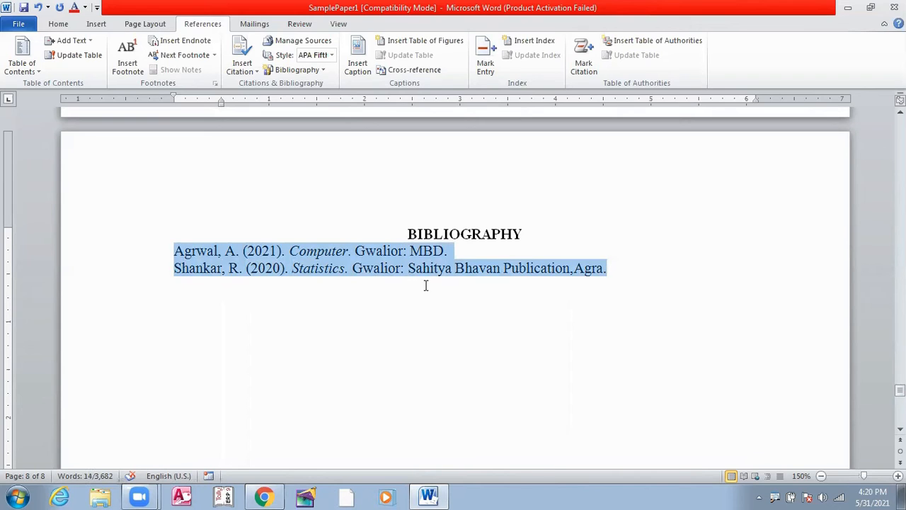
left_click(203, 228)
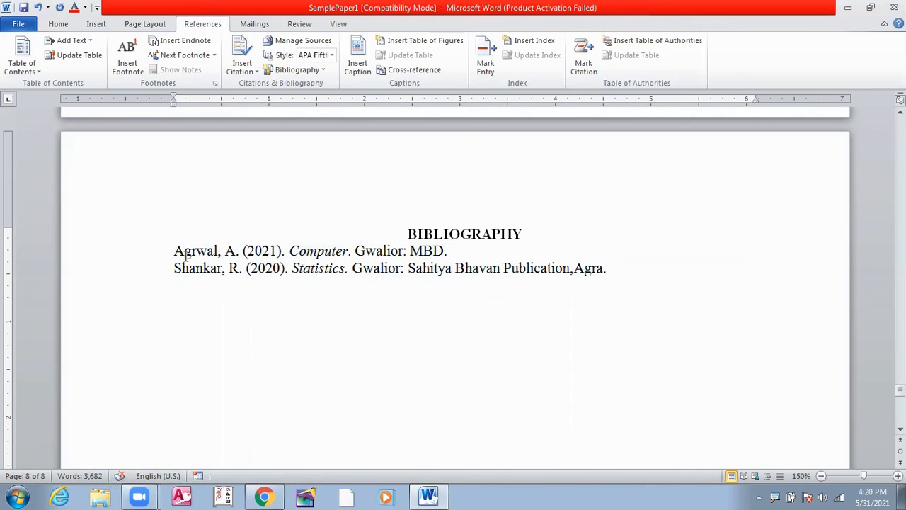
left_click_drag(175, 251, 235, 251)
left_click(224, 251)
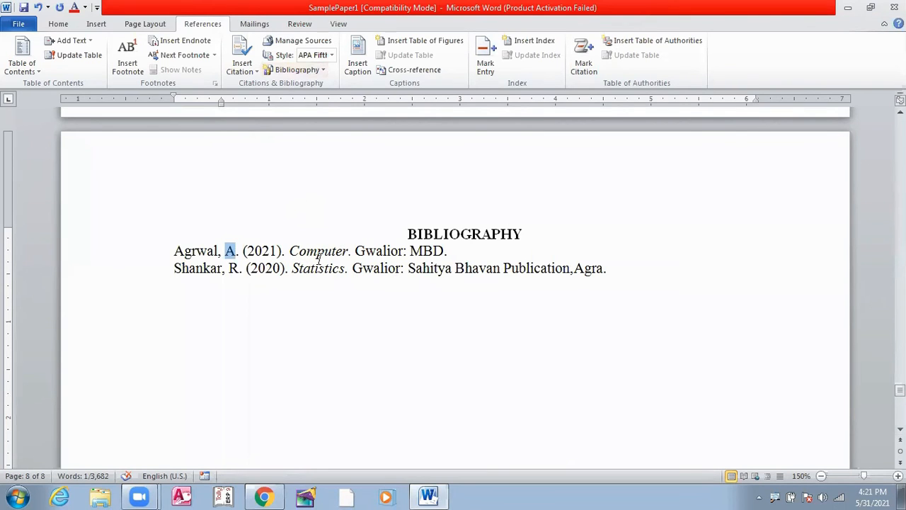
Step: Go back through the typed reference list to the CONCLUSION section of the paper
scroll(489, 269, "up", 10)
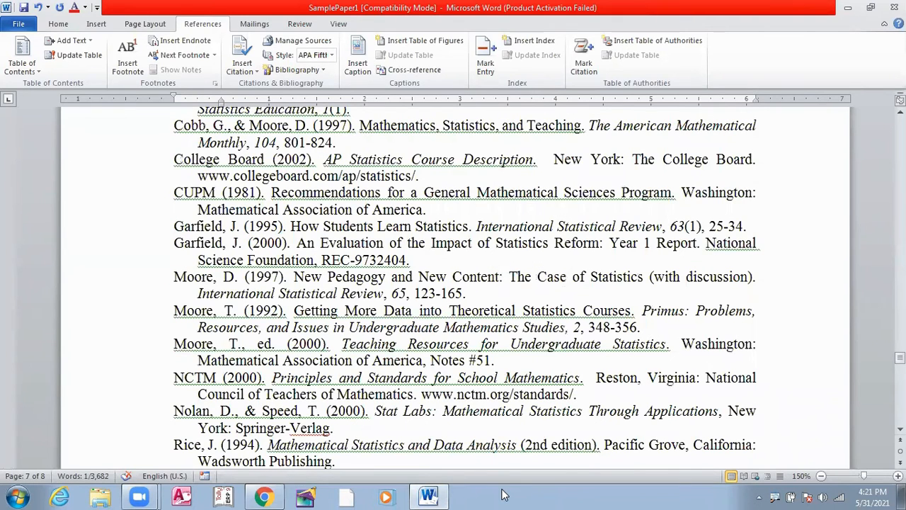
scroll(501, 494, "up", 5)
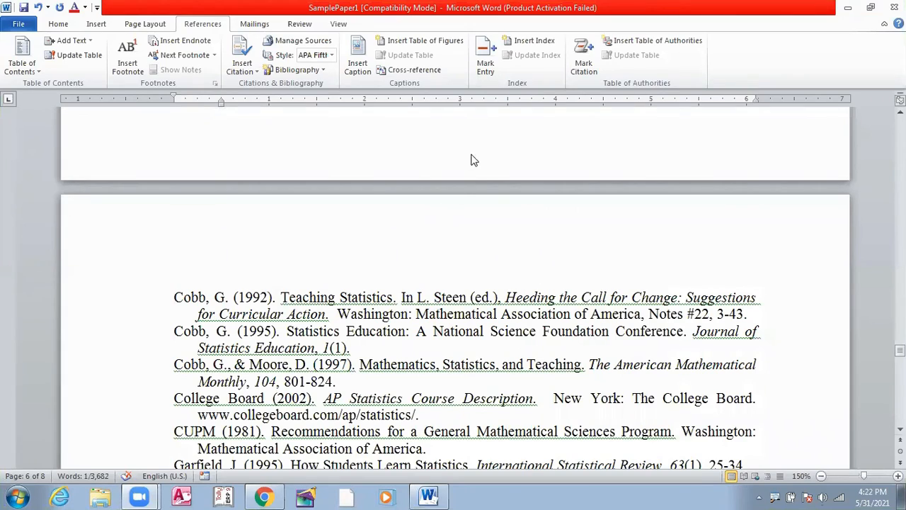
scroll(455, 206, "up", 6)
scroll(298, 139, "up", 6)
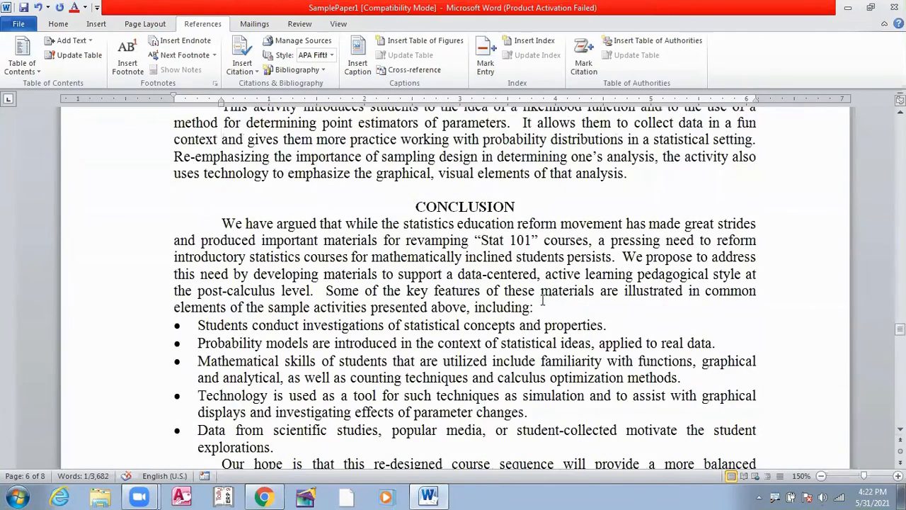